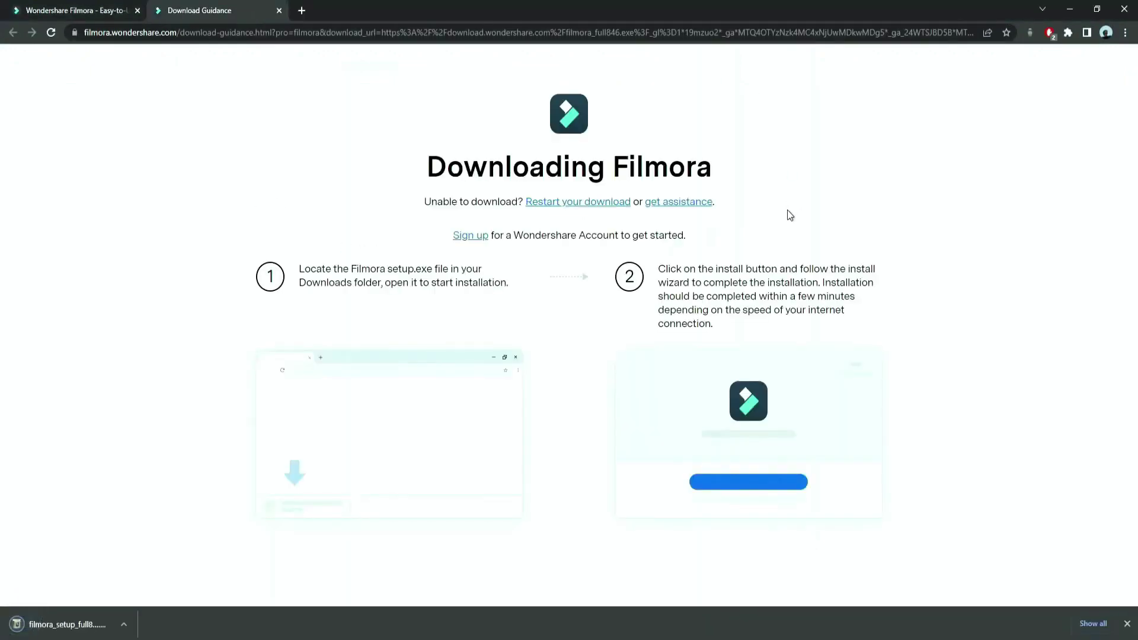
- Run the Filmora setup, install and launch Filmora 11, and start a new empty project
{"action": "left_click", "coordinate": [89, 622]}
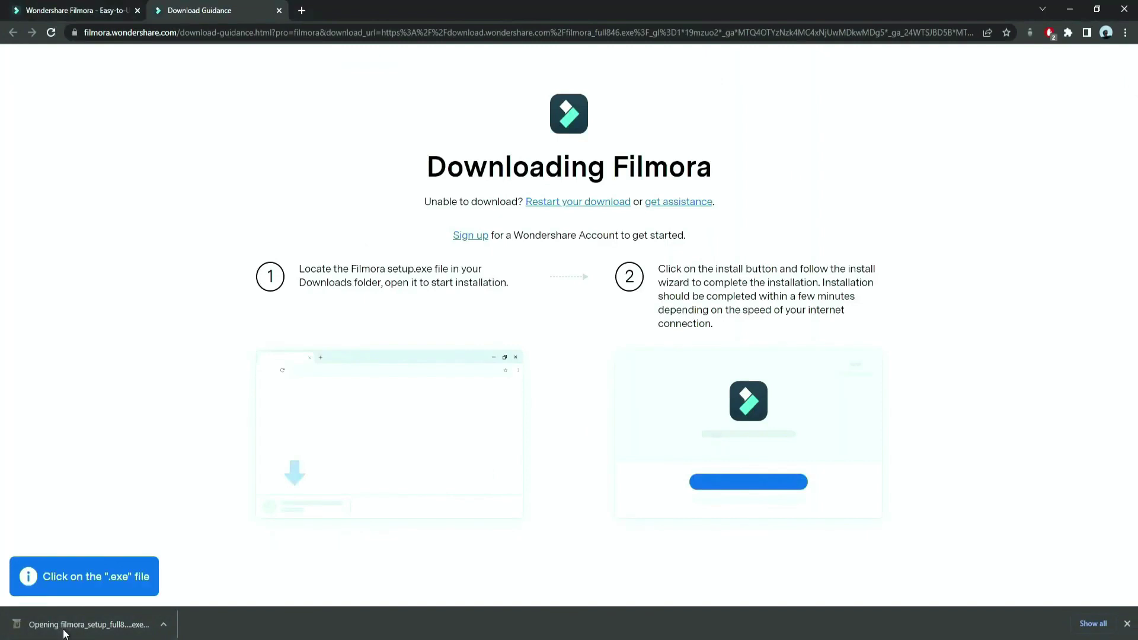
{"action": "left_click", "coordinate": [560, 404]}
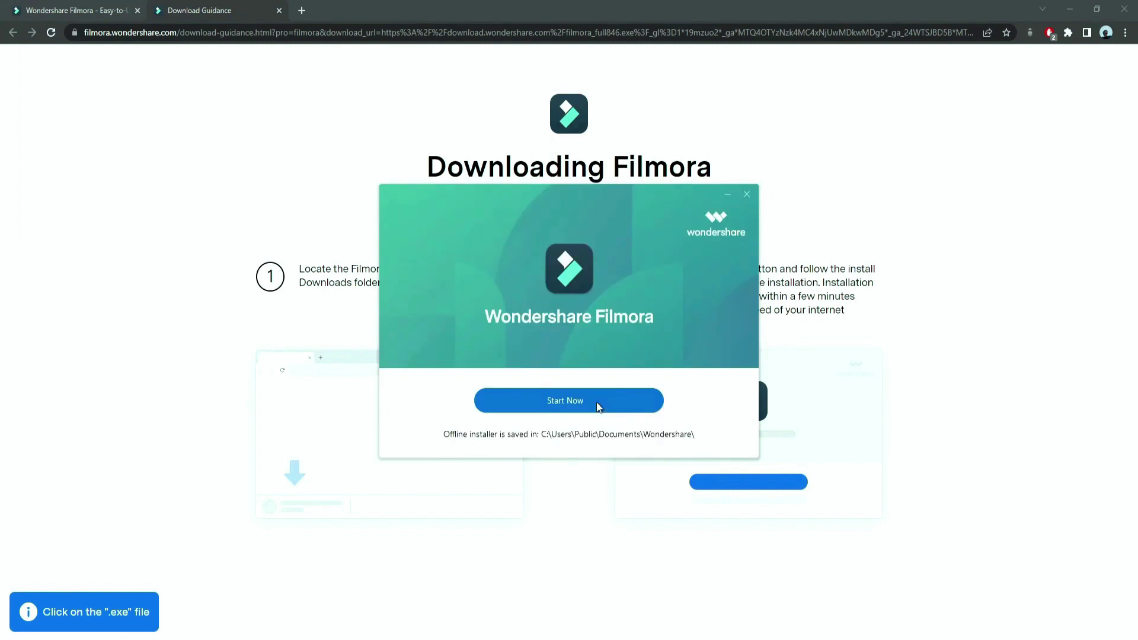
{"action": "left_click", "coordinate": [597, 402]}
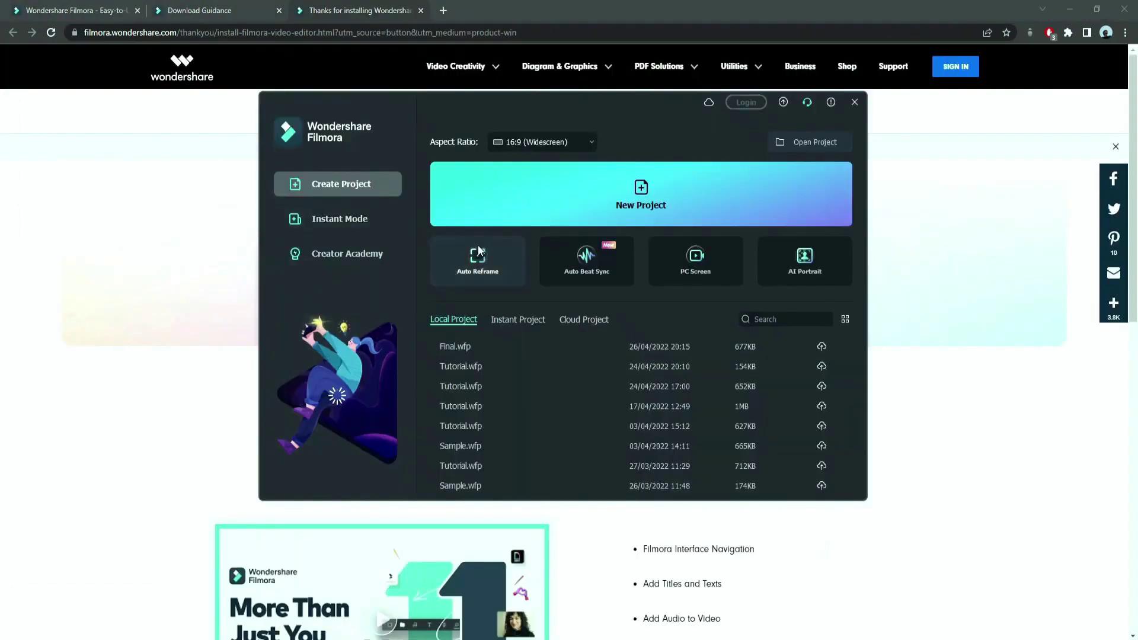
{"action": "left_click", "coordinate": [536, 215]}
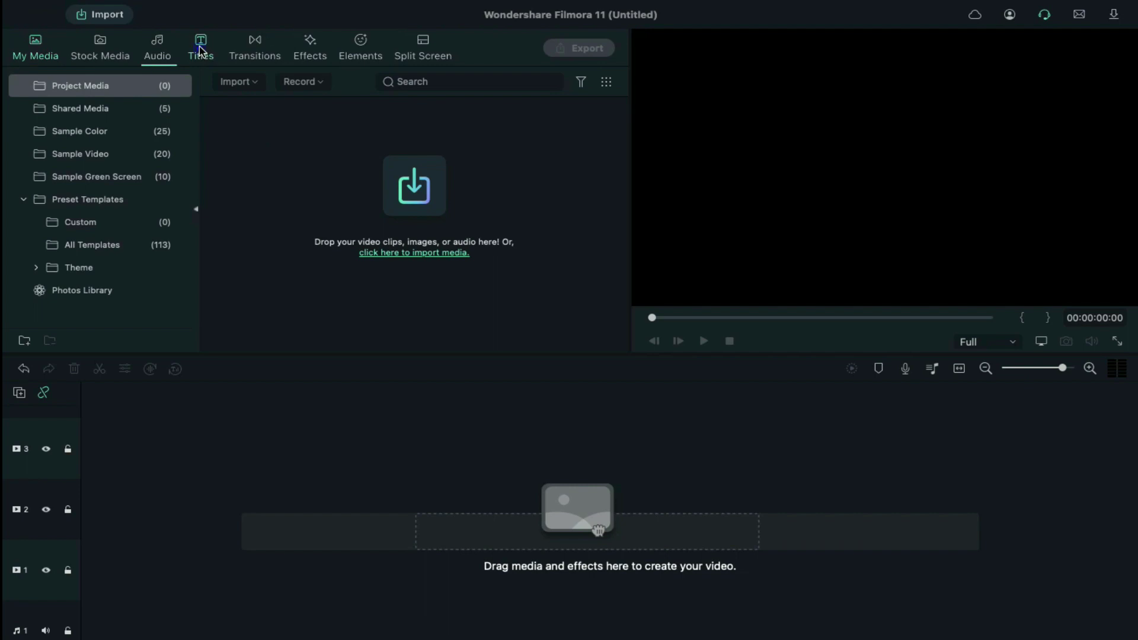
- Place the Default Title on track 3 and trim it to four seconds
{"action": "left_click", "coordinate": [200, 48]}
{"action": "left_click_drag", "start_coordinate": [258, 126], "coordinate": [87, 455]}
{"action": "left_click_drag", "start_coordinate": [730, 451], "coordinate": [604, 449]}
- Change the title to FILMORA at size 100 with spacing 5, then snapshot the white title
{"action": "double_click", "coordinate": [433, 449]}
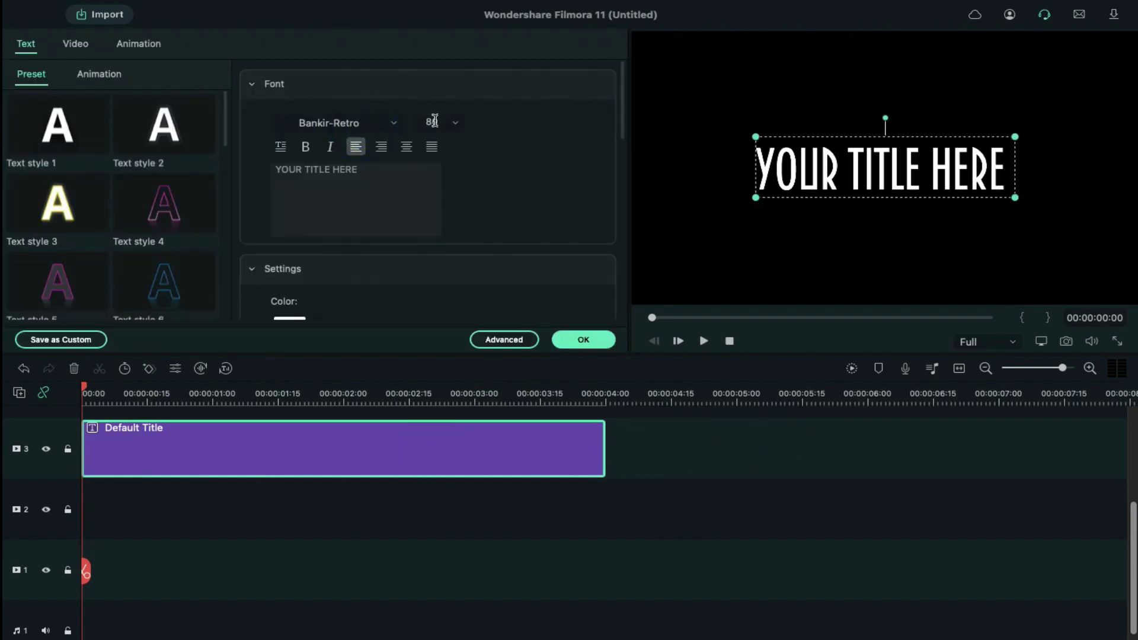
{"action": "type", "text": "100"}
{"action": "key", "text": "Return"}
{"action": "triple_click", "coordinate": [402, 173]}
{"action": "type", "text": "FILMORA"}
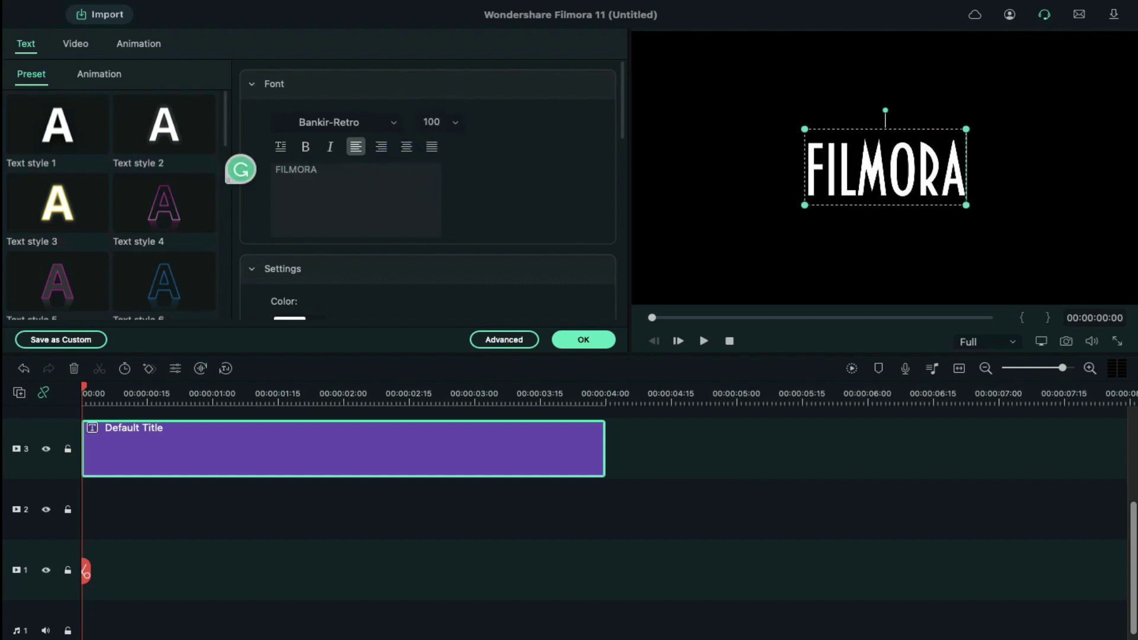
{"action": "scroll", "coordinate": [439, 302], "scroll_direction": "down", "scroll_amount": 3}
{"action": "left_click", "coordinate": [331, 276]}
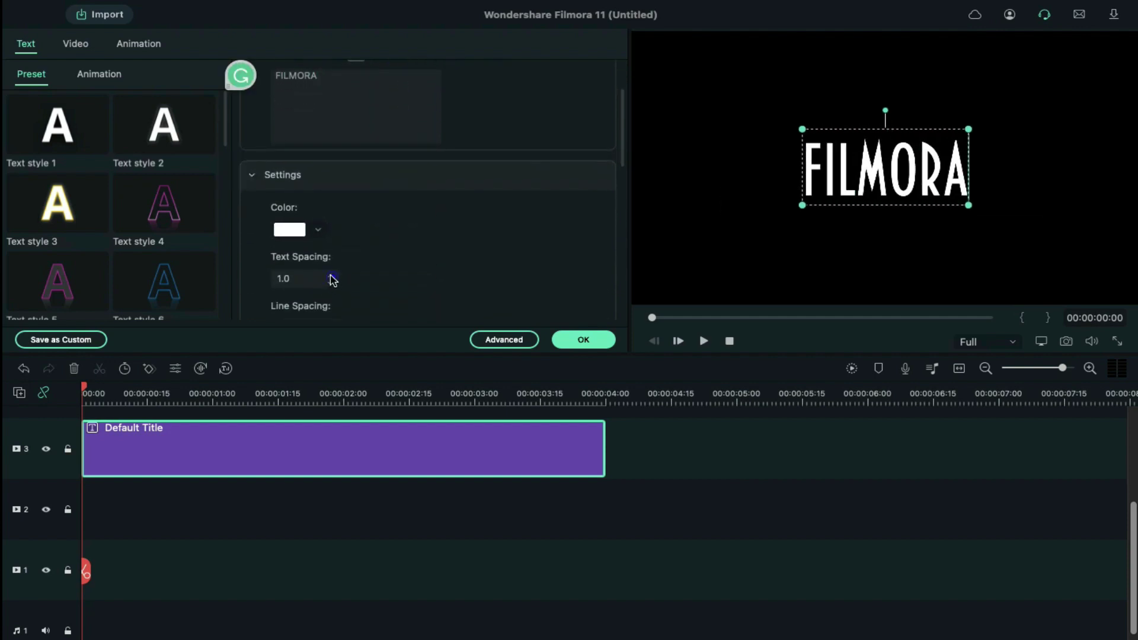
{"action": "left_click", "coordinate": [331, 277]}
{"action": "left_click", "coordinate": [331, 276]}
{"action": "left_click", "coordinate": [331, 276]}
{"action": "left_click", "coordinate": [330, 276]}
{"action": "left_click", "coordinate": [585, 340]}
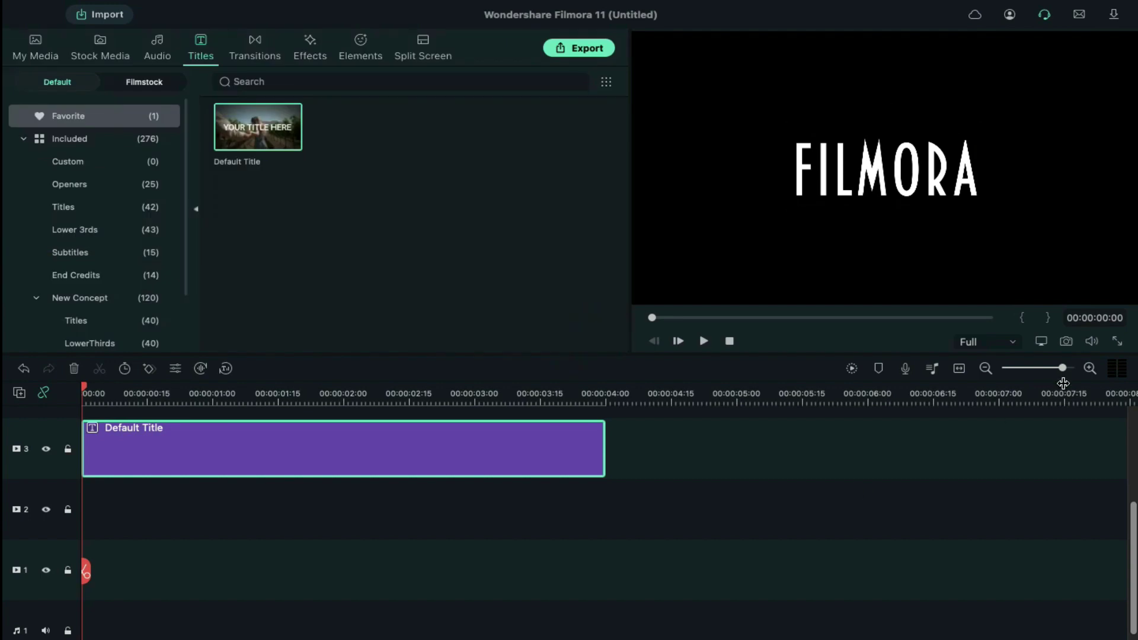
{"action": "left_click", "coordinate": [1067, 342]}
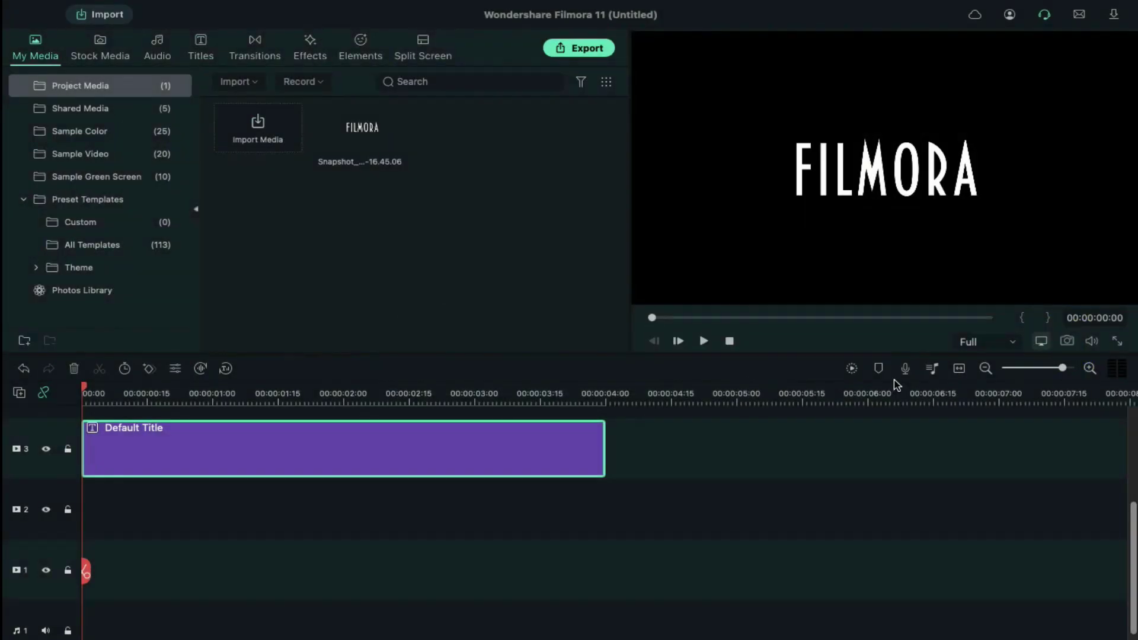
- Recolor the FILMORA text light red and capture a second snapshot
{"action": "double_click", "coordinate": [467, 454]}
{"action": "scroll", "coordinate": [309, 245], "scroll_direction": "down", "scroll_amount": 3}
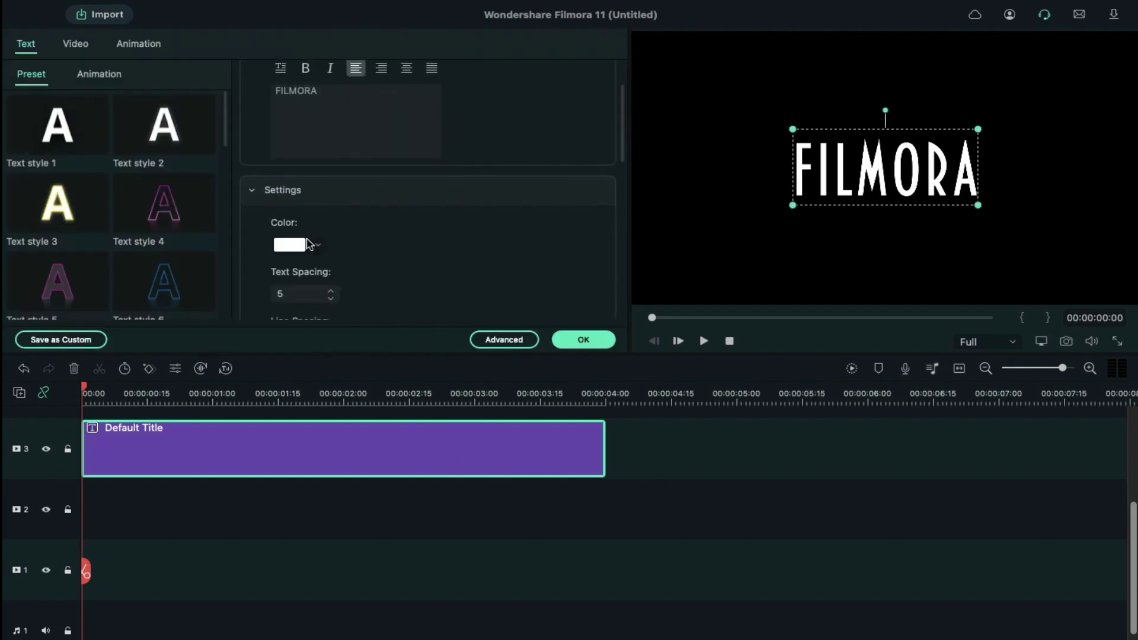
{"action": "left_click", "coordinate": [309, 245]}
{"action": "mouse_move", "coordinate": [406, 386]}
{"action": "left_mouse_down"}
{"action": "mouse_move", "coordinate": [425, 385]}
{"action": "mouse_move", "coordinate": [411, 379]}
{"action": "left_mouse_up"}
{"action": "left_click", "coordinate": [482, 329]}
{"action": "left_click", "coordinate": [570, 338]}
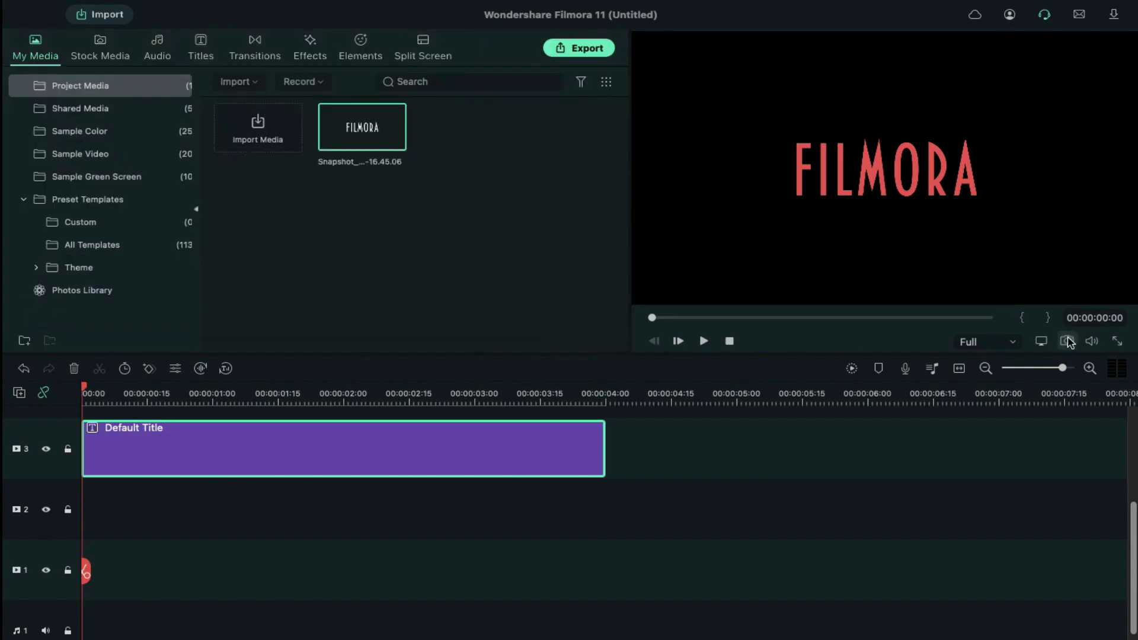
{"action": "left_click", "coordinate": [1067, 342]}
- In Advanced editing add a rectangle, turn off its text fill, fill it white, and flatten it into a bar
{"action": "double_click", "coordinate": [341, 461]}
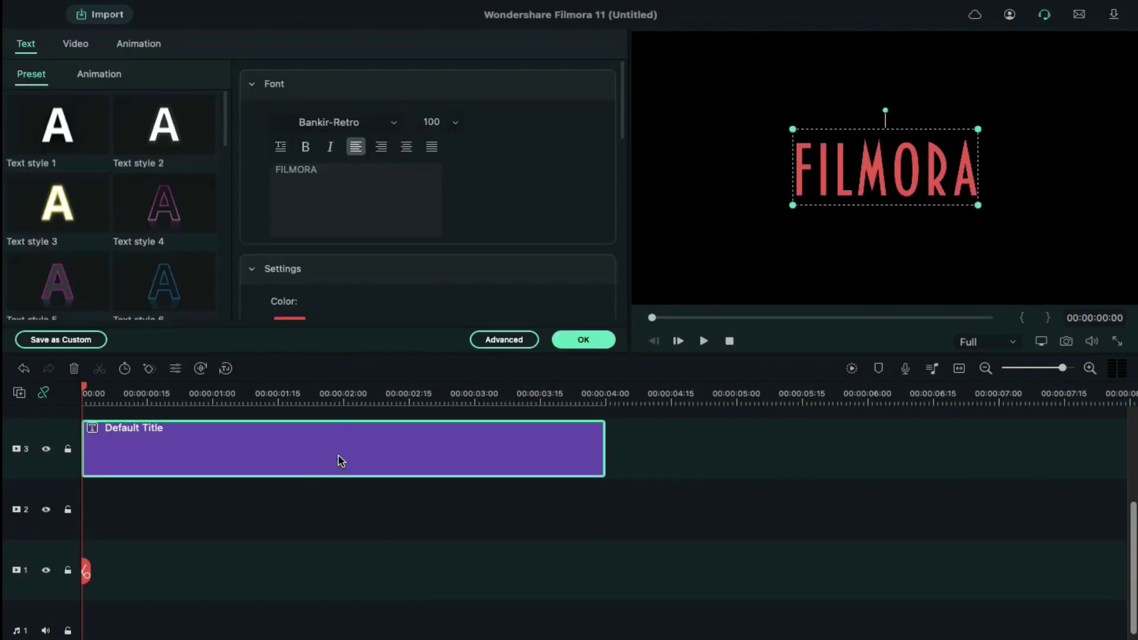
{"action": "left_click", "coordinate": [503, 340]}
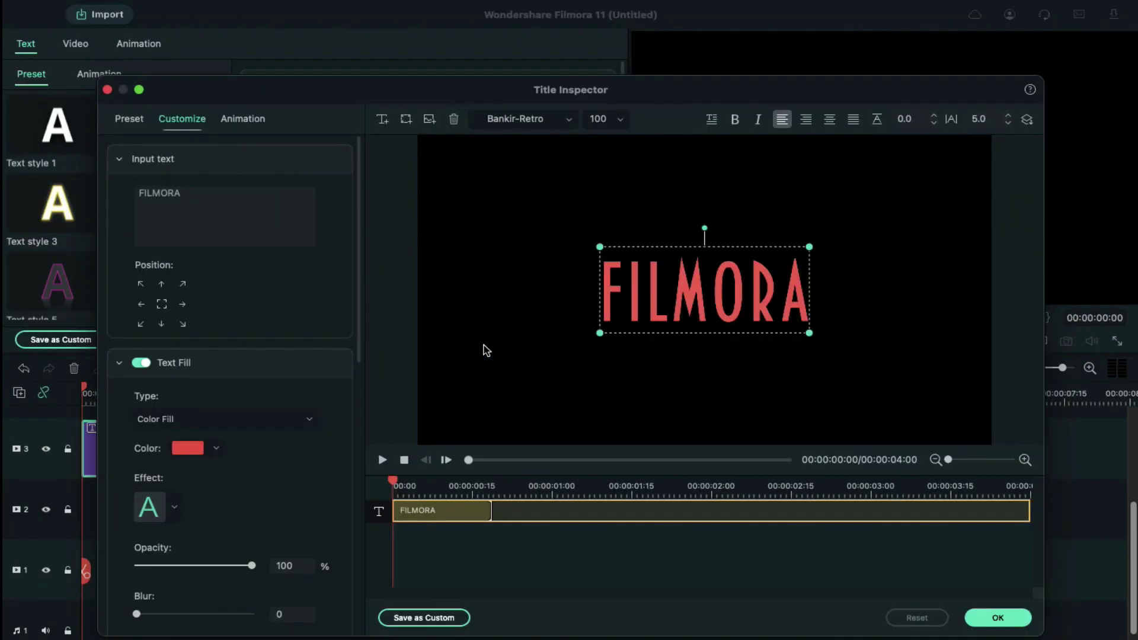
{"action": "left_click", "coordinate": [406, 119]}
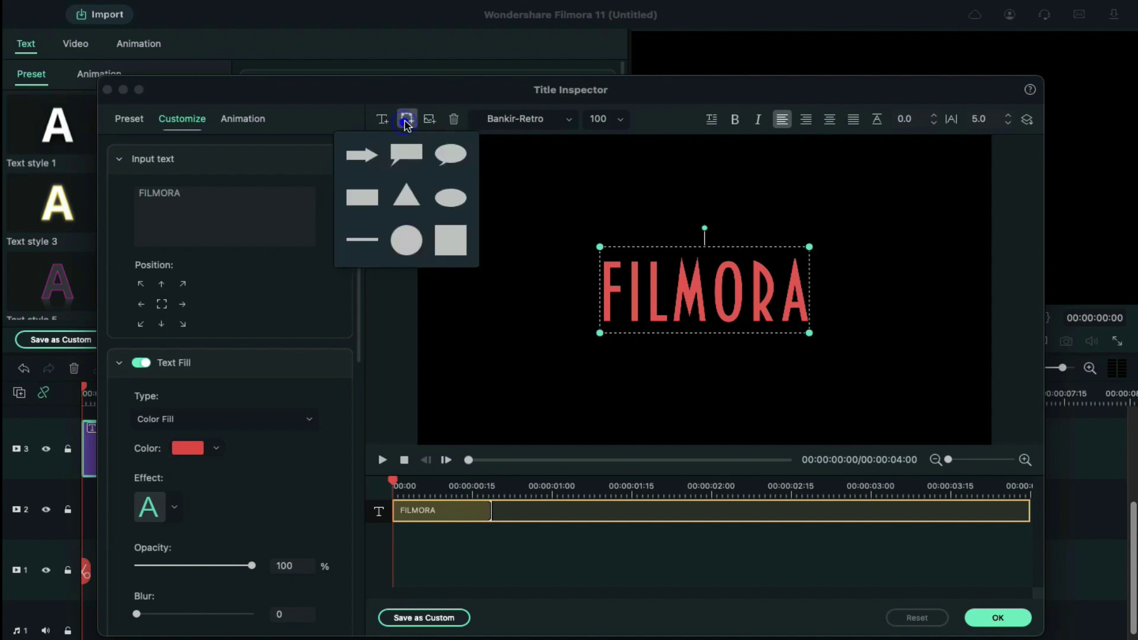
{"action": "left_click", "coordinate": [371, 194]}
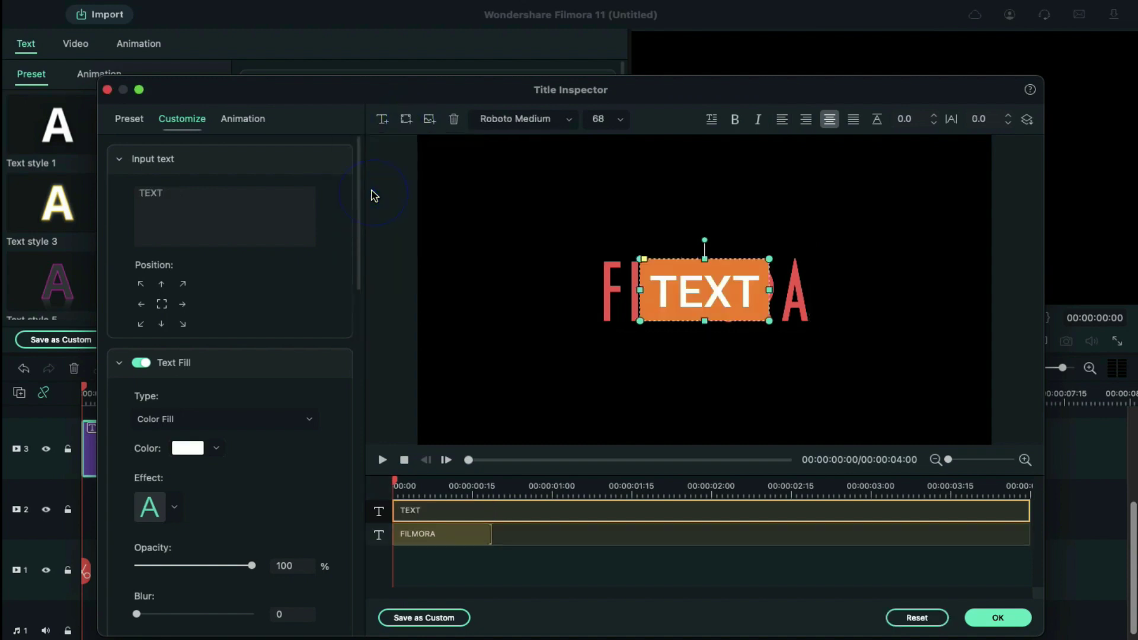
{"action": "left_click", "coordinate": [138, 363]}
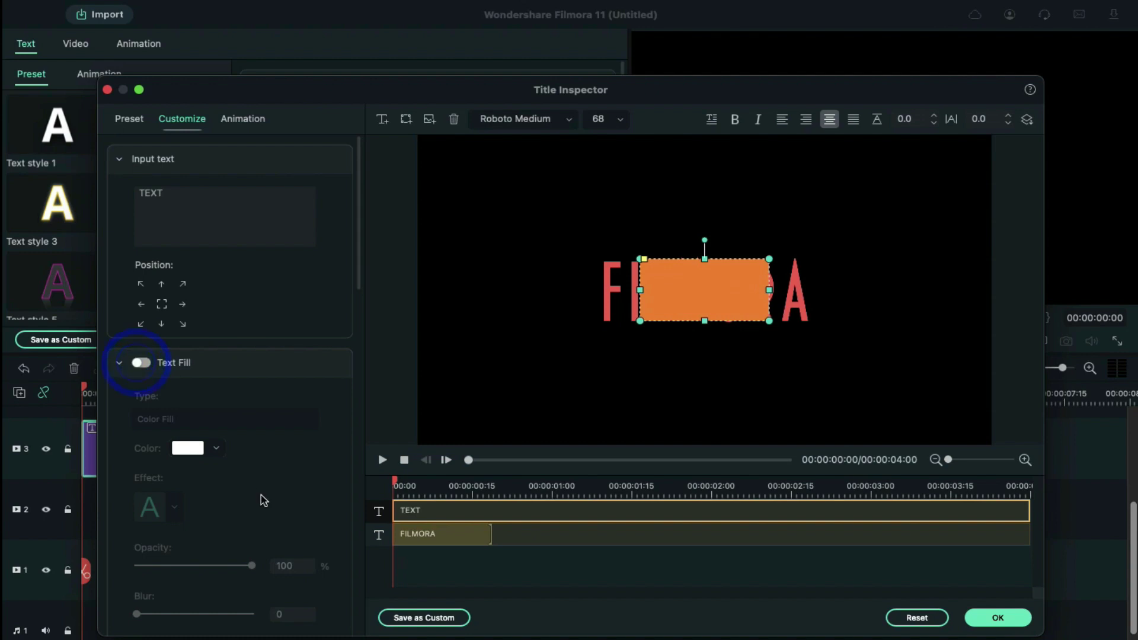
{"action": "scroll", "coordinate": [261, 496], "scroll_direction": "down", "scroll_amount": 10}
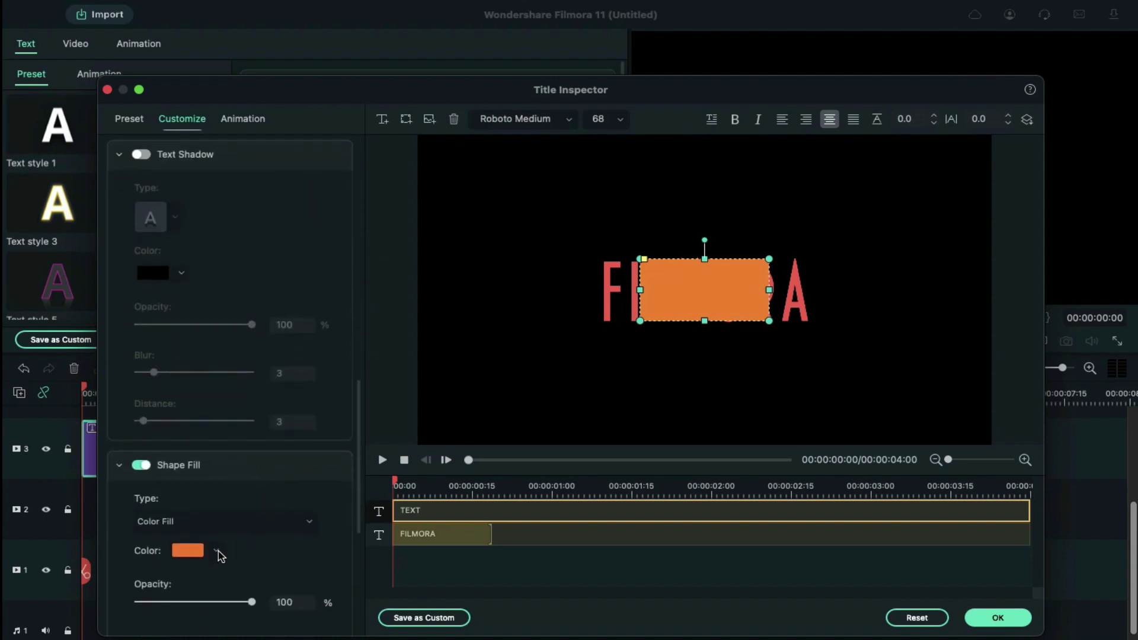
{"action": "left_click", "coordinate": [217, 553]}
{"action": "left_click", "coordinate": [255, 537]}
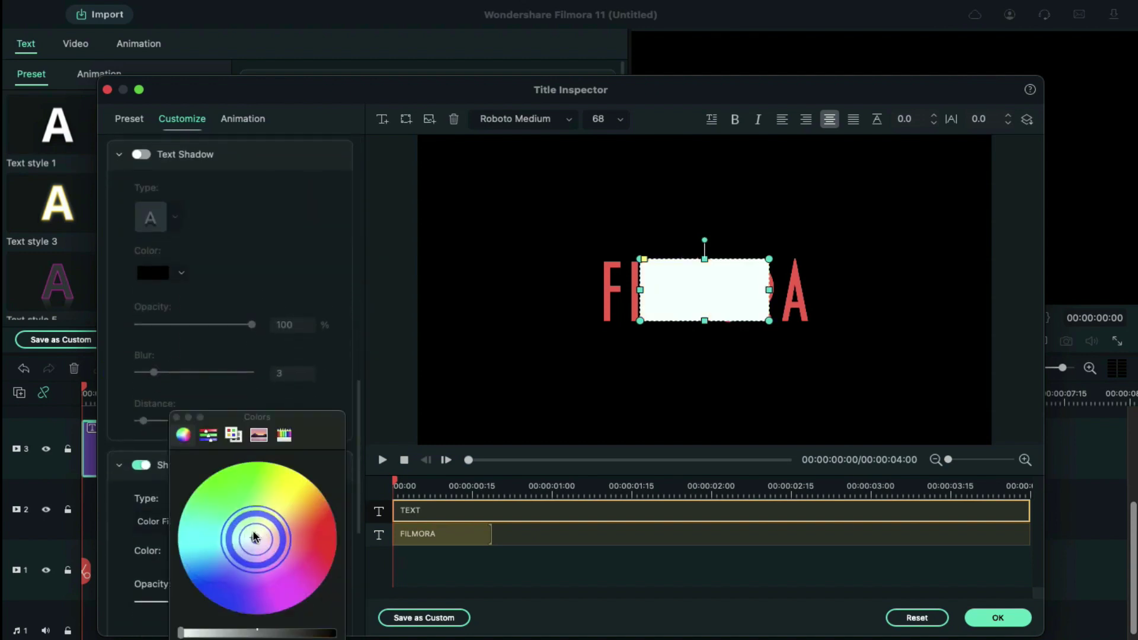
{"action": "left_click", "coordinate": [177, 417]}
{"action": "left_click_drag", "start_coordinate": [702, 321], "coordinate": [707, 289]}
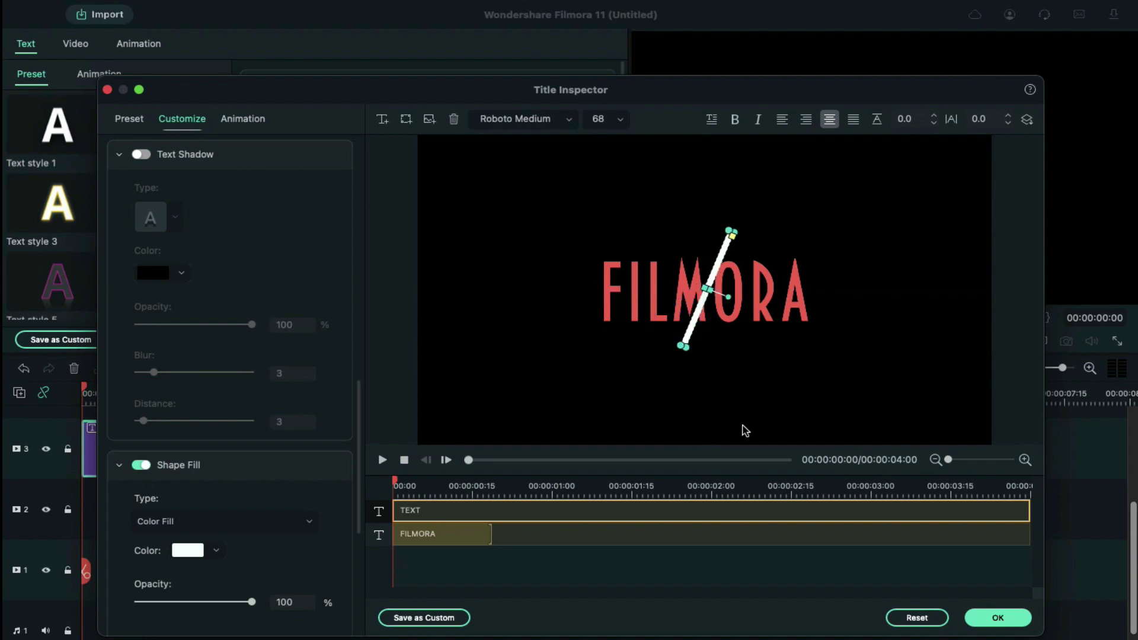
- Delete the FILMORA text layer and apply the Round zoom out animation
{"action": "left_click", "coordinate": [743, 536]}
{"action": "key", "text": "Delete"}
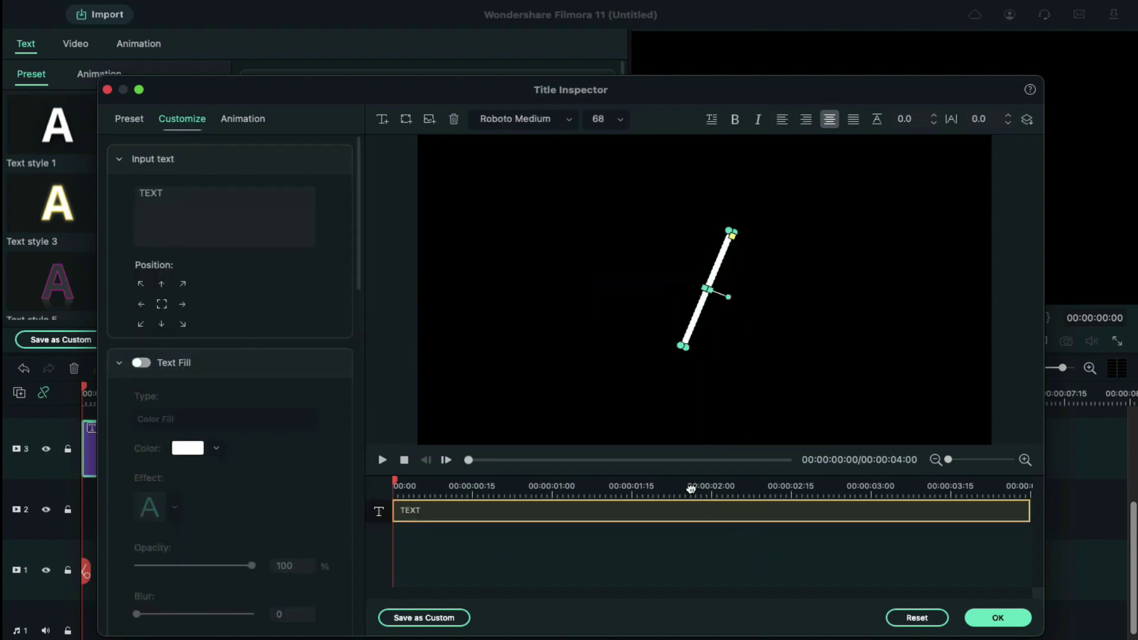
{"action": "left_click", "coordinate": [253, 129]}
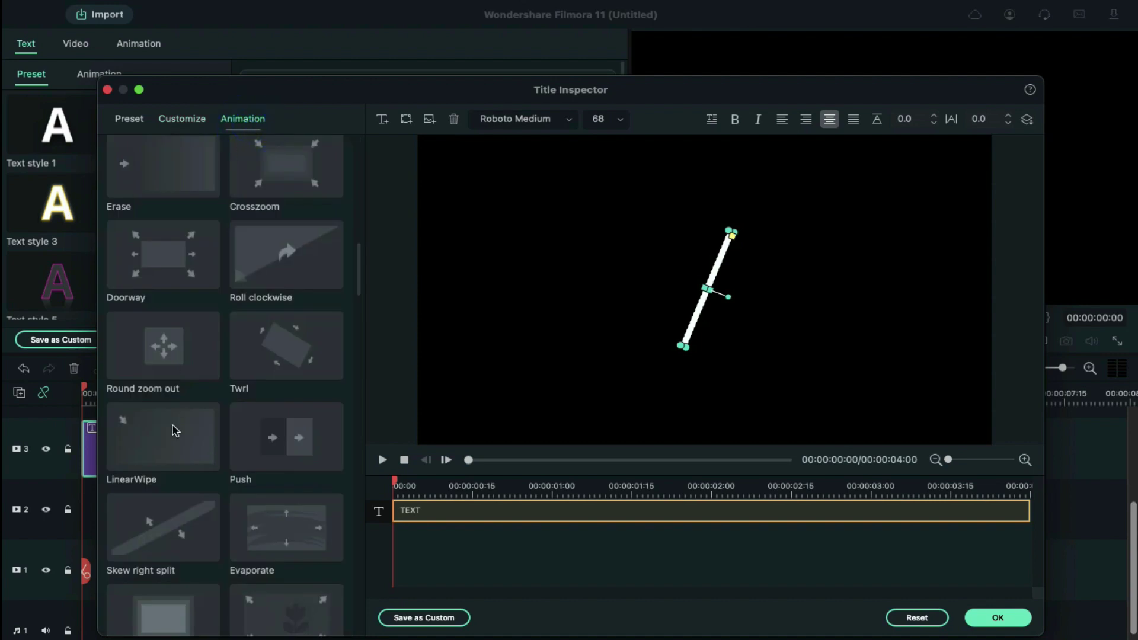
{"action": "left_click", "coordinate": [166, 359]}
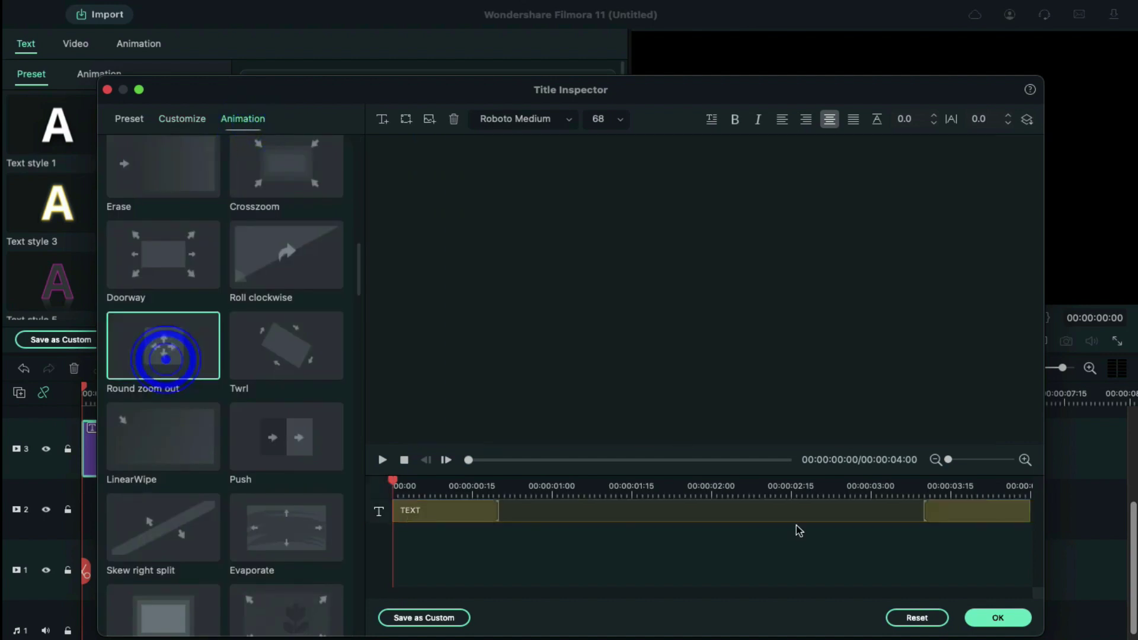
- Return to the editor and shift the line title to start a few frames later
{"action": "left_click", "coordinate": [987, 618]}
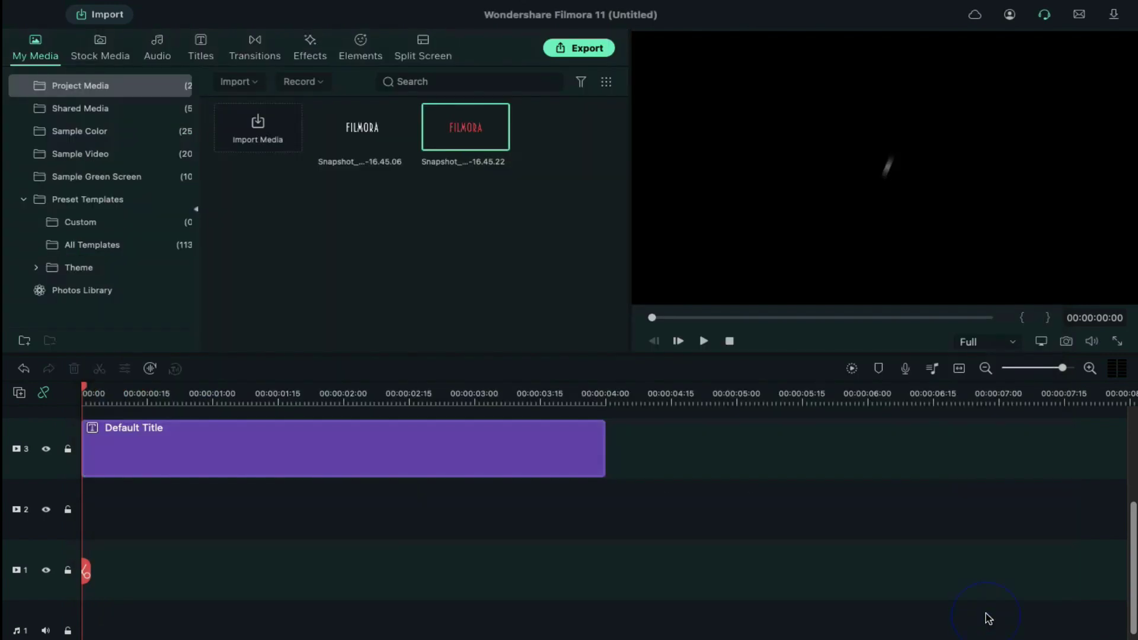
{"action": "key", "text": "Right"}
{"action": "key", "text": "Right"}
{"action": "key", "text": "Right"}
{"action": "key", "text": "Right"}
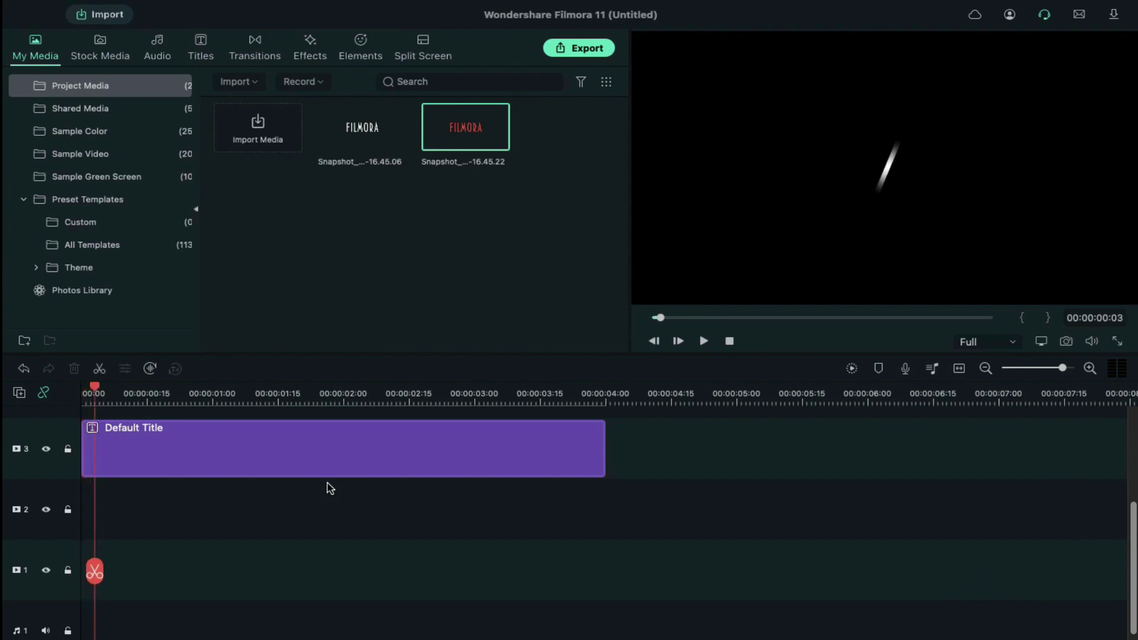
{"action": "key", "text": "Right"}
{"action": "left_click_drag", "start_coordinate": [214, 455], "coordinate": [238, 456]}
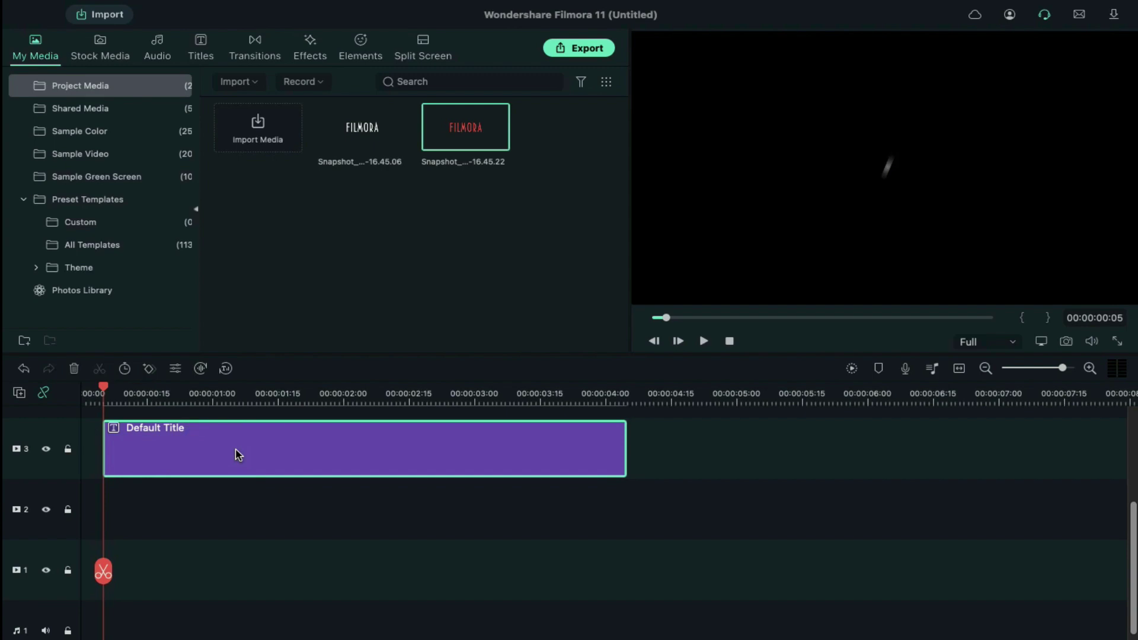
{"action": "key", "text": "Right"}
{"action": "key", "text": "Right"}
{"action": "key", "text": "Right"}
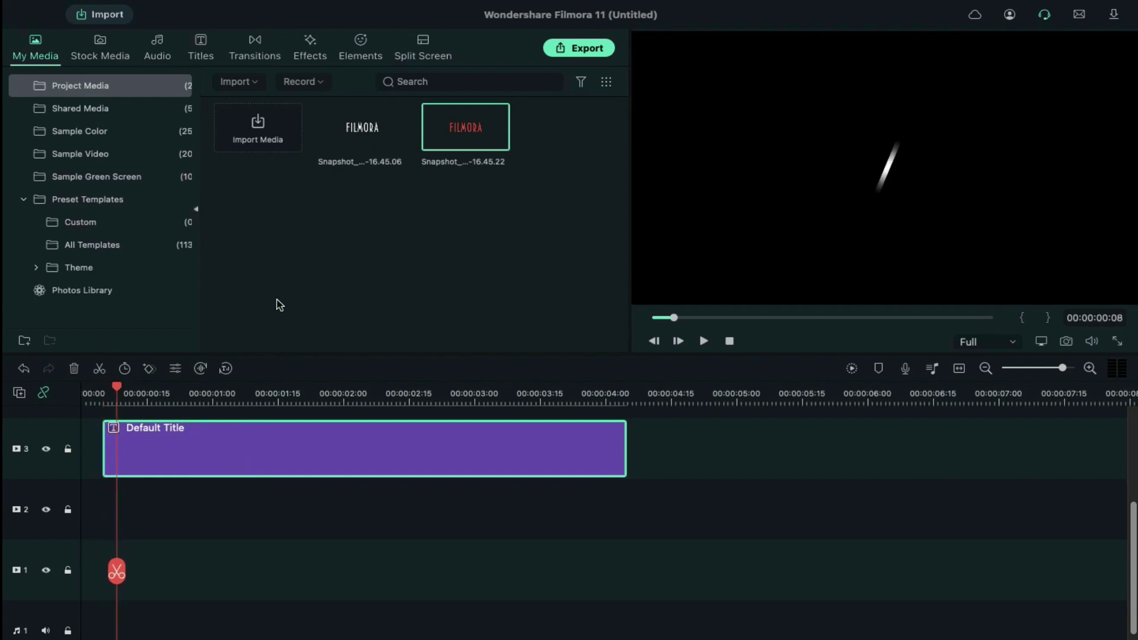
- Place the white FILMORA snapshot on track 1, trimmed to end at 00:00:03:15
{"action": "left_click_drag", "start_coordinate": [349, 146], "coordinate": [119, 569]}
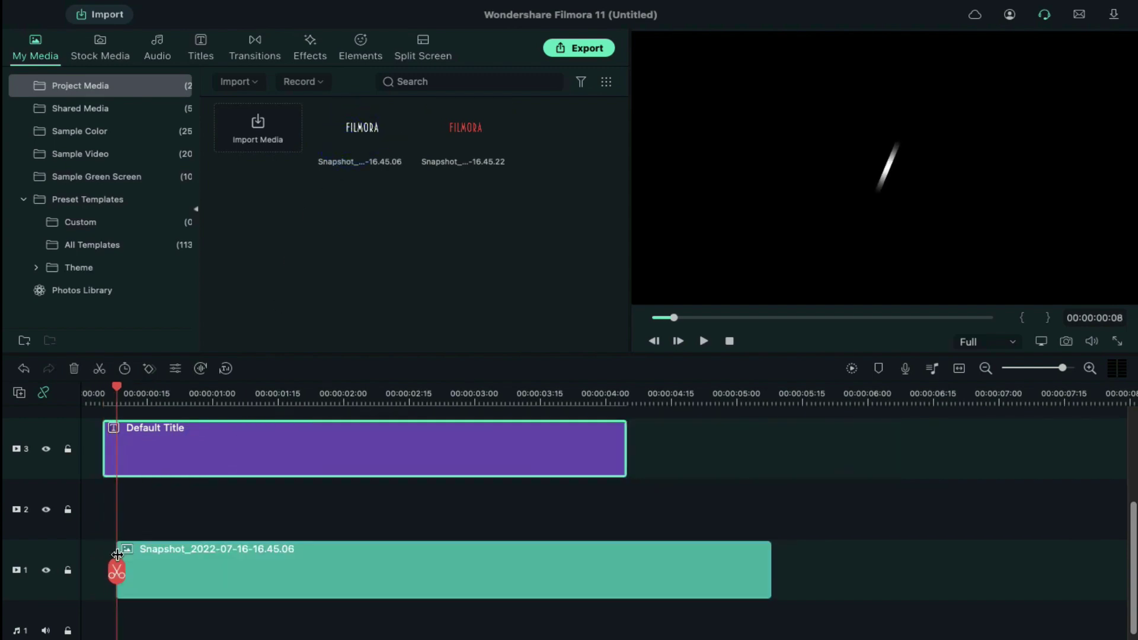
{"action": "left_click", "coordinate": [548, 386]}
{"action": "left_click_drag", "start_coordinate": [552, 389], "coordinate": [545, 390]}
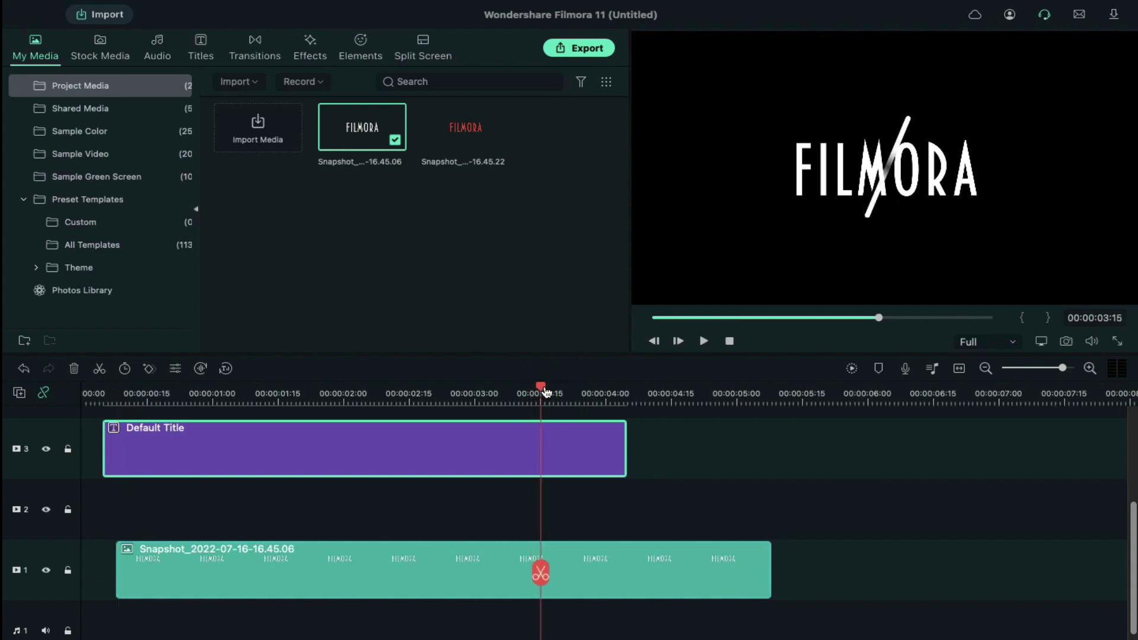
{"action": "left_click_drag", "start_coordinate": [769, 569], "coordinate": [559, 556]}
{"action": "left_click", "coordinate": [356, 556]}
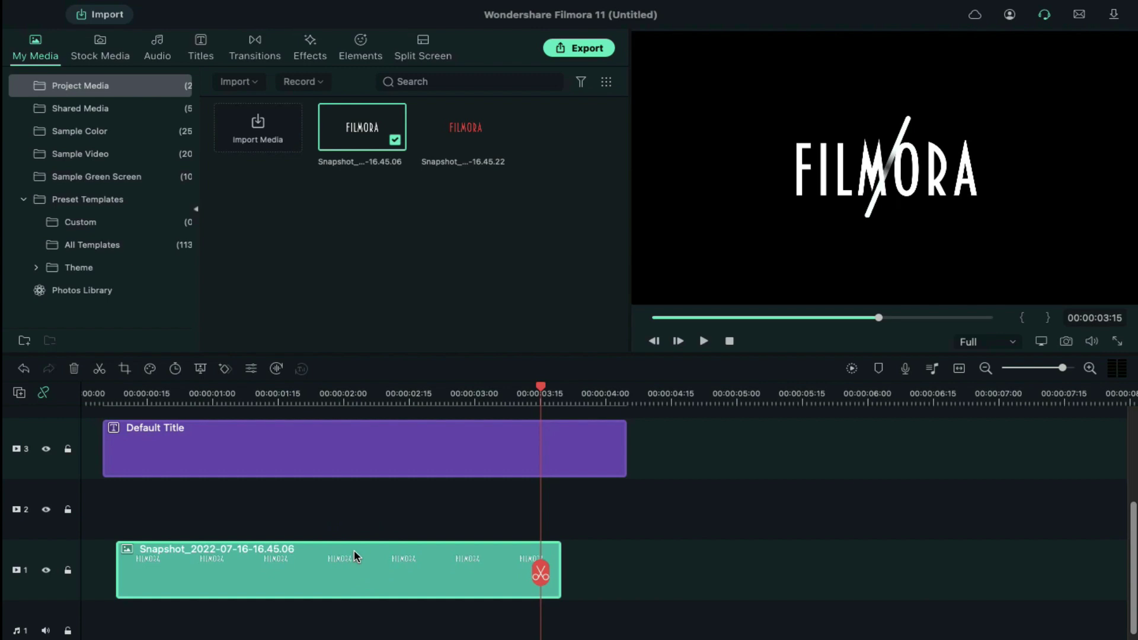
- Add a Black colour clip on track 2, rotated 22.9 and scaled 54.4 over the title, trimmed to match
{"action": "left_click", "coordinate": [95, 133]}
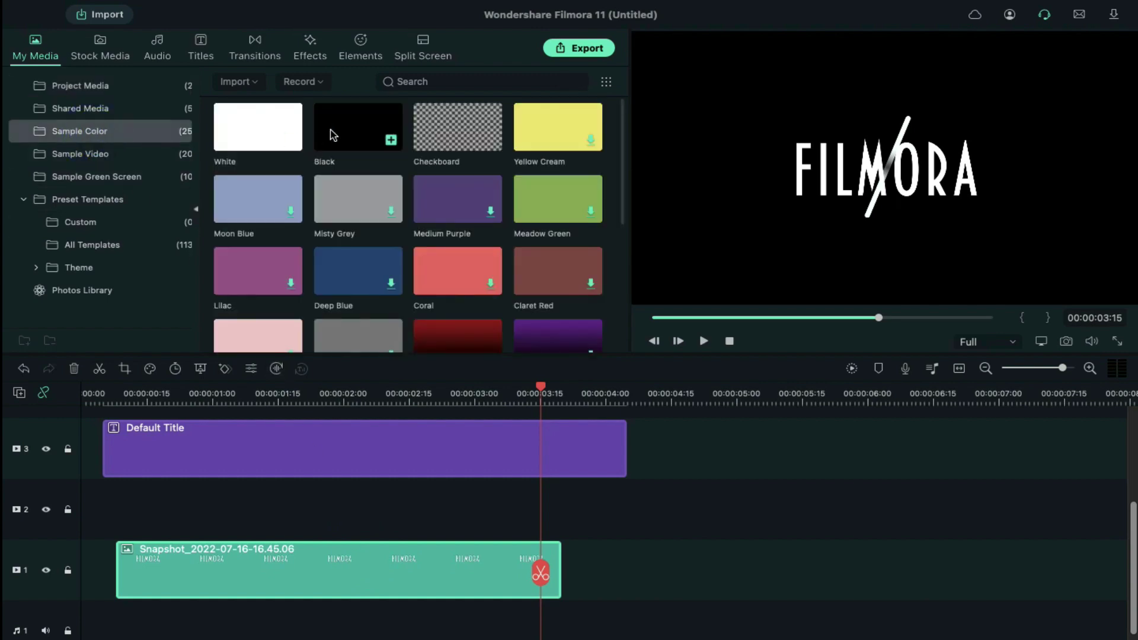
{"action": "left_click_drag", "start_coordinate": [330, 132], "coordinate": [120, 508]}
{"action": "double_click", "coordinate": [152, 504]}
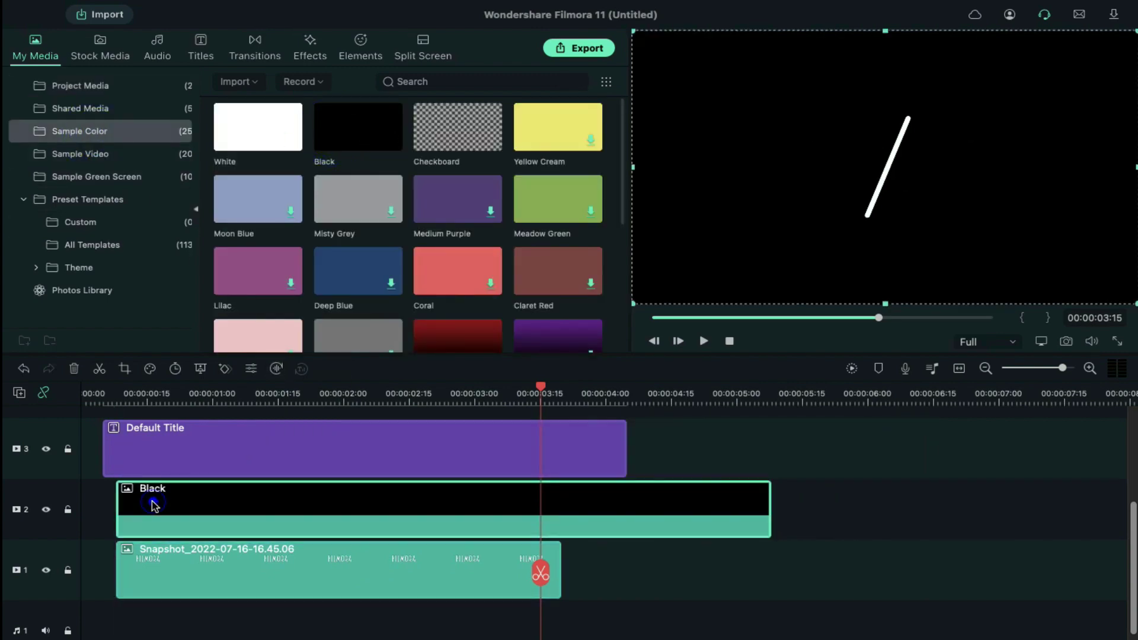
{"action": "left_click_drag", "start_coordinate": [632, 168], "coordinate": [861, 167]}
{"action": "left_click_drag", "start_coordinate": [1000, 31], "coordinate": [1074, 79]}
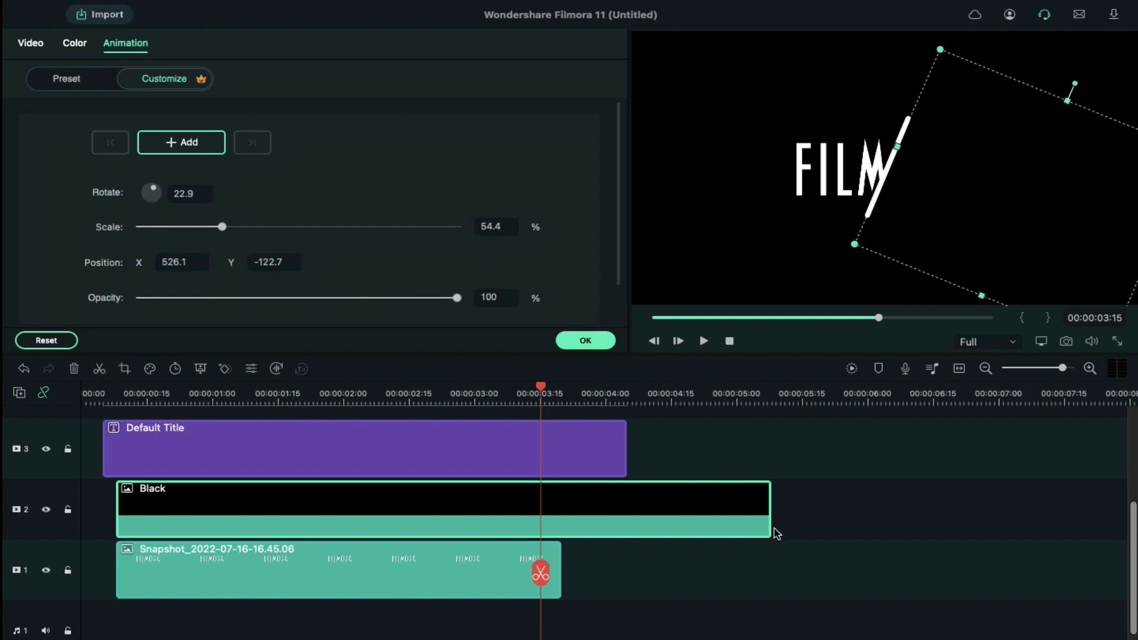
{"action": "left_click_drag", "start_coordinate": [773, 533], "coordinate": [561, 516]}
{"action": "left_click", "coordinate": [613, 528]}
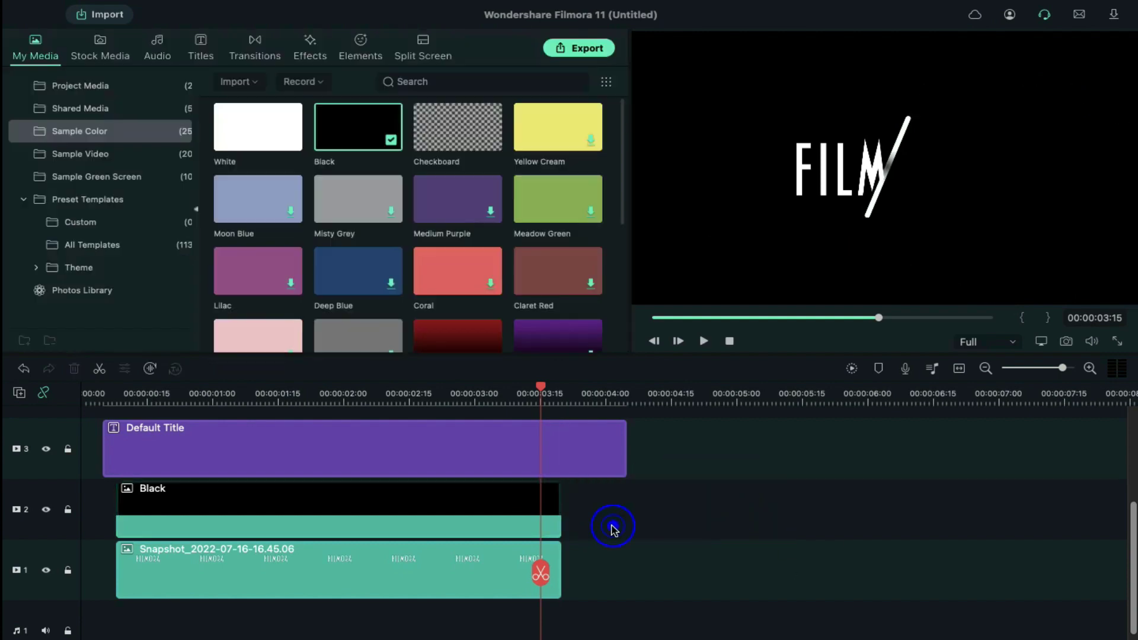
- Keyframe the white title pushed right at 00:00:00:08 and back at centre at 00:00:00:17
{"action": "left_click", "coordinate": [121, 393]}
{"action": "left_click_drag", "start_coordinate": [120, 390], "coordinate": [117, 389]}
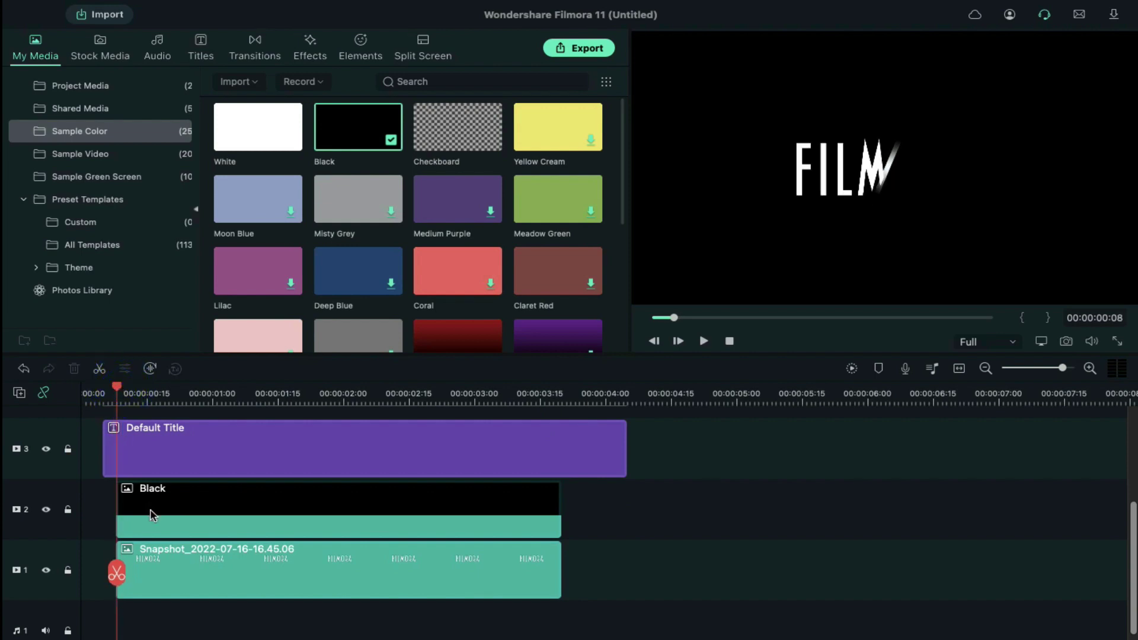
{"action": "double_click", "coordinate": [166, 554]}
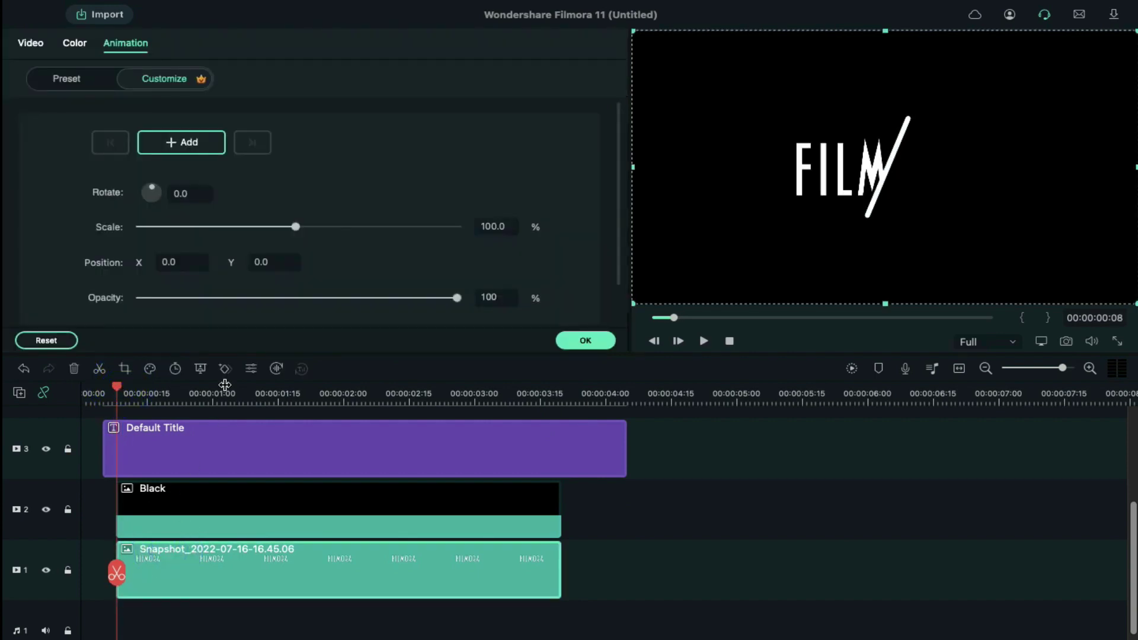
{"action": "left_click_drag", "start_coordinate": [162, 262], "coordinate": [456, 255]}
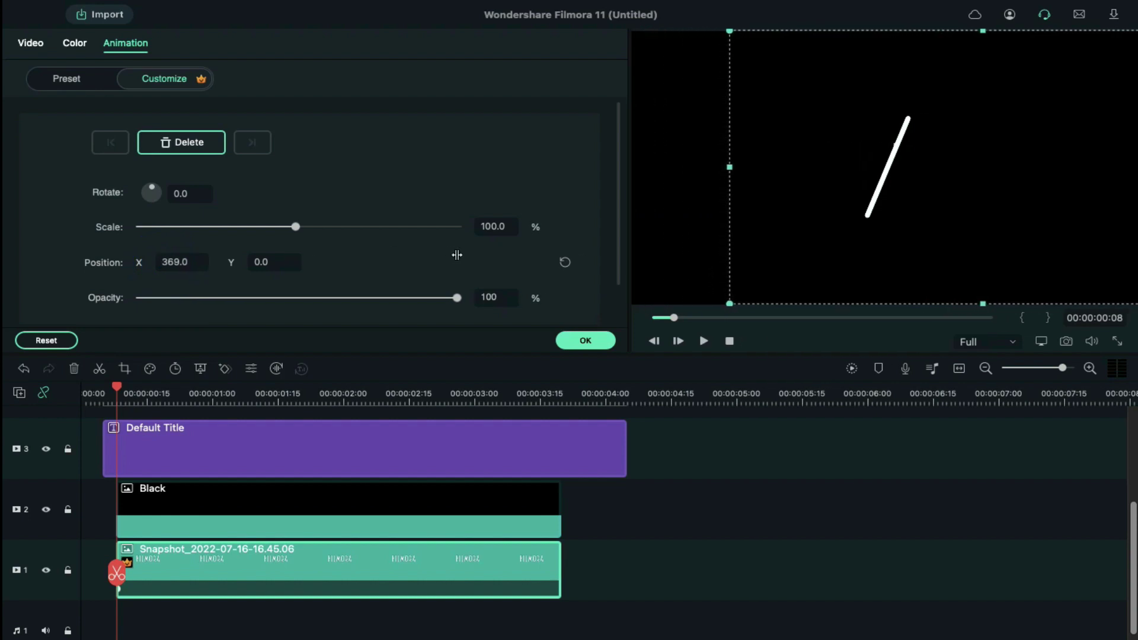
{"action": "key", "text": "Right"}
{"action": "key", "text": "Right"}
{"action": "key", "text": "Right"}
{"action": "key", "text": "Right"}
{"action": "key", "text": "Right"}
{"action": "key", "text": "Right"}
{"action": "key", "text": "Right"}
{"action": "key", "text": "Right"}
{"action": "key", "text": "Right"}
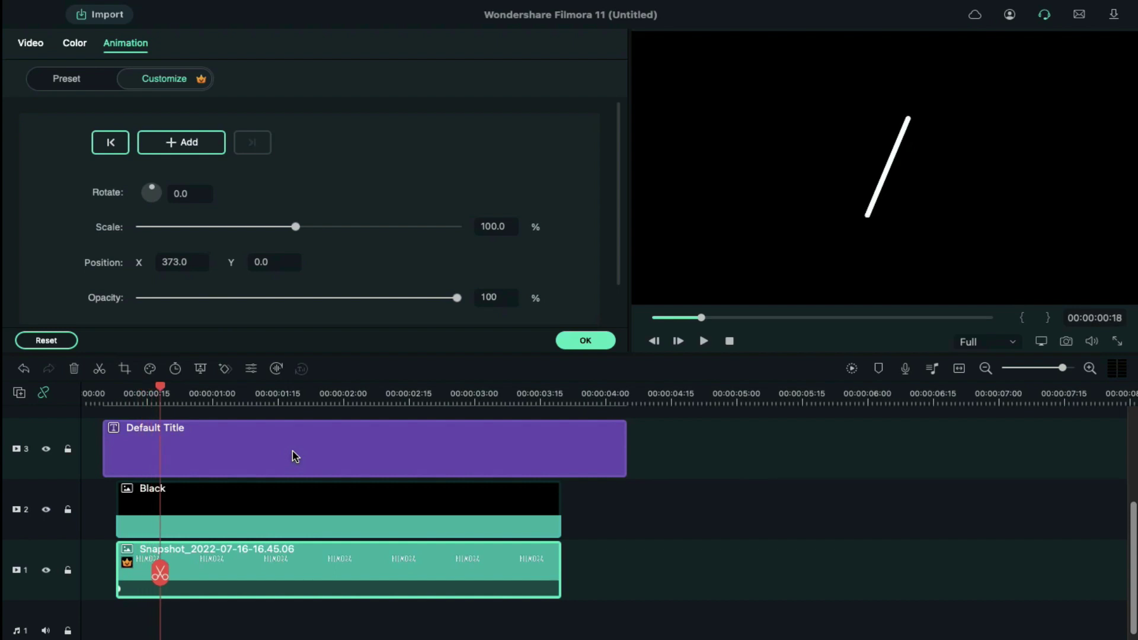
{"action": "left_click", "coordinate": [563, 264]}
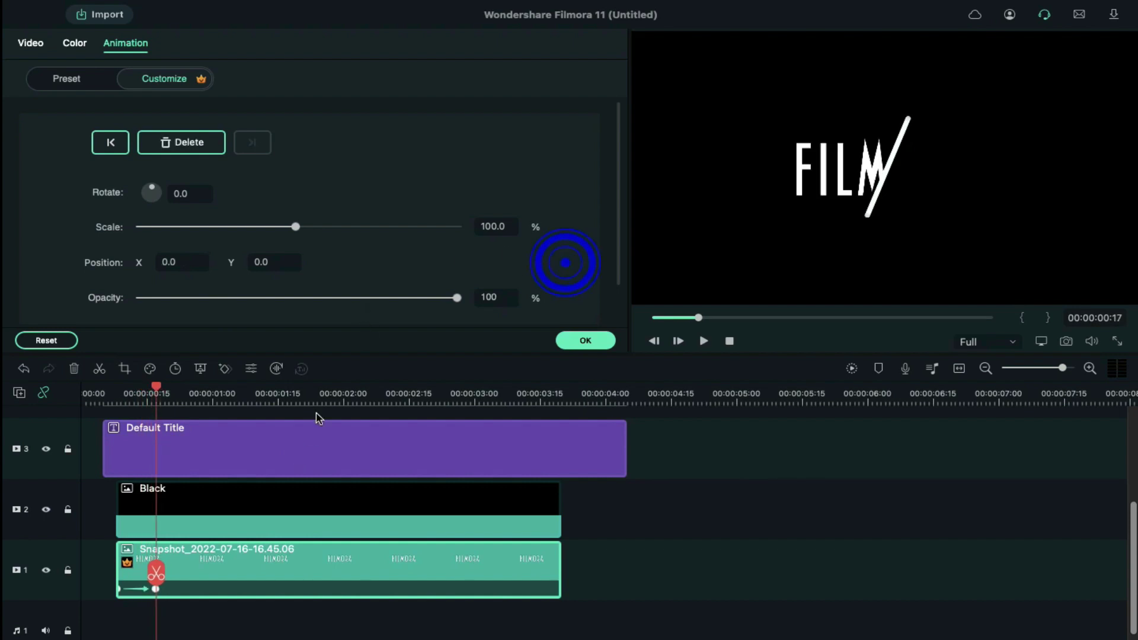
- Add end keyframes at 3:10 and 3:19 sliding the title right and fading out, and zero the start opacity
{"action": "left_click_drag", "start_coordinate": [157, 394], "coordinate": [565, 413]}
{"action": "key", "text": "Left"}
{"action": "key", "text": "Left"}
{"action": "key", "text": "Left"}
{"action": "key", "text": "Left"}
{"action": "key", "text": "Left"}
{"action": "key", "text": "Left"}
{"action": "key", "text": "Left"}
{"action": "key", "text": "Left"}
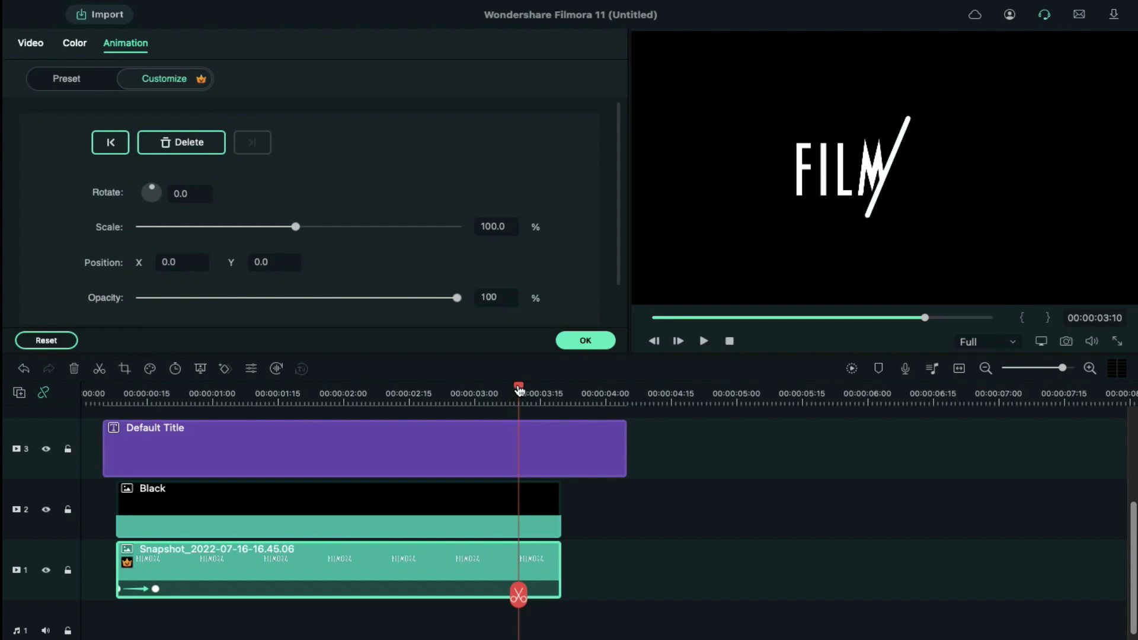
{"action": "left_click_drag", "start_coordinate": [519, 388], "coordinate": [566, 400]}
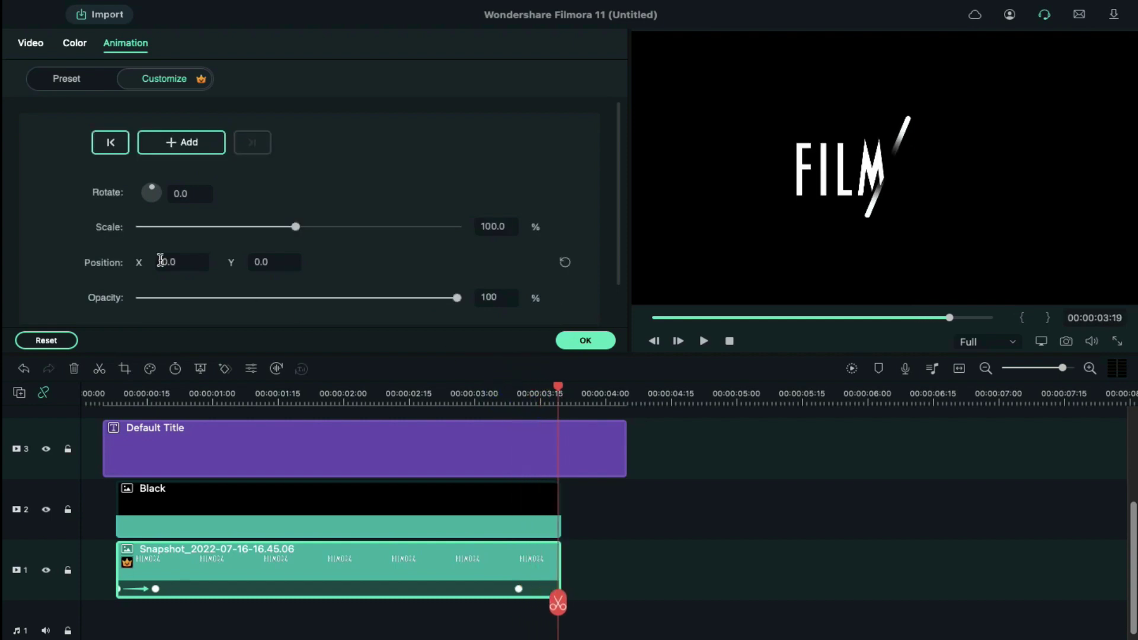
{"action": "left_click_drag", "start_coordinate": [160, 260], "coordinate": [452, 247]}
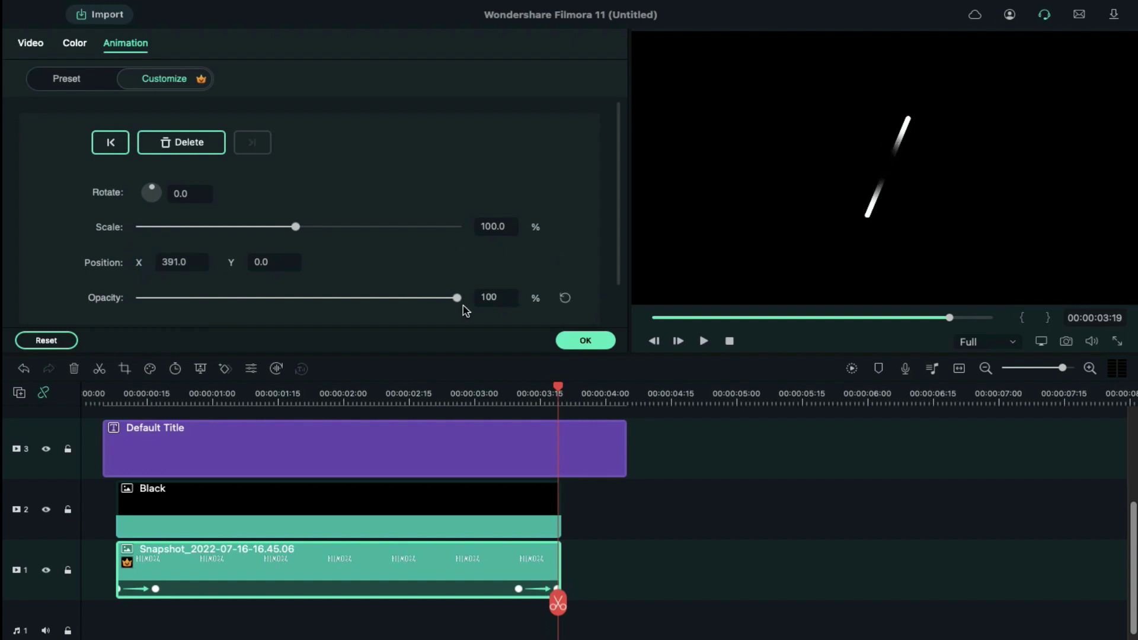
{"action": "left_click_drag", "start_coordinate": [456, 299], "coordinate": [99, 286]}
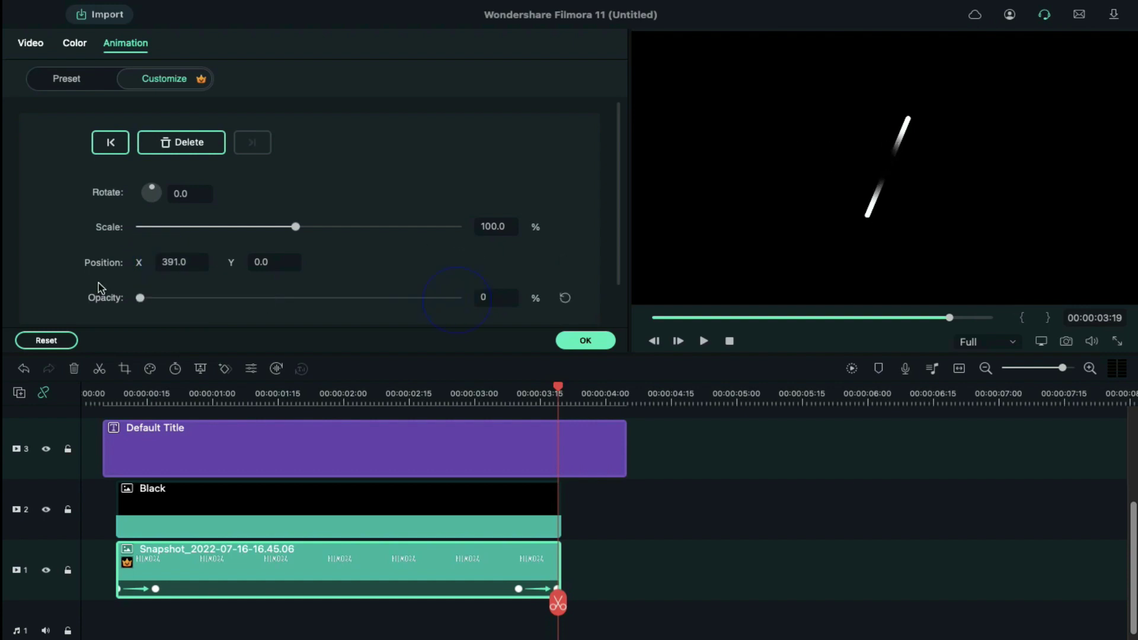
{"action": "left_click", "coordinate": [119, 590]}
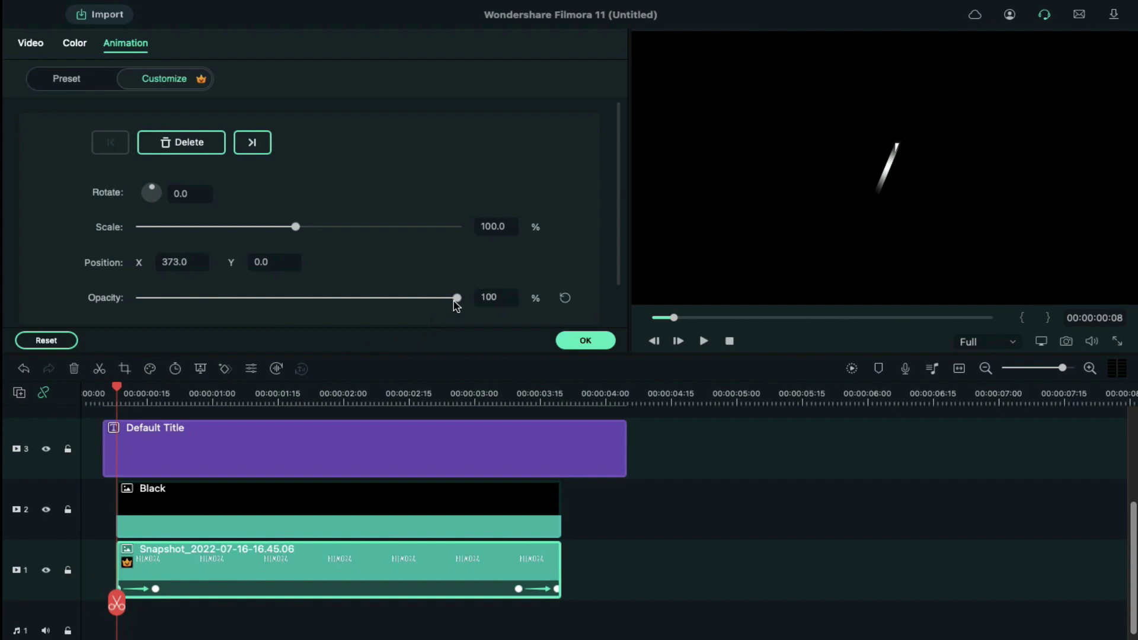
{"action": "left_click_drag", "start_coordinate": [230, 297], "coordinate": [119, 299]}
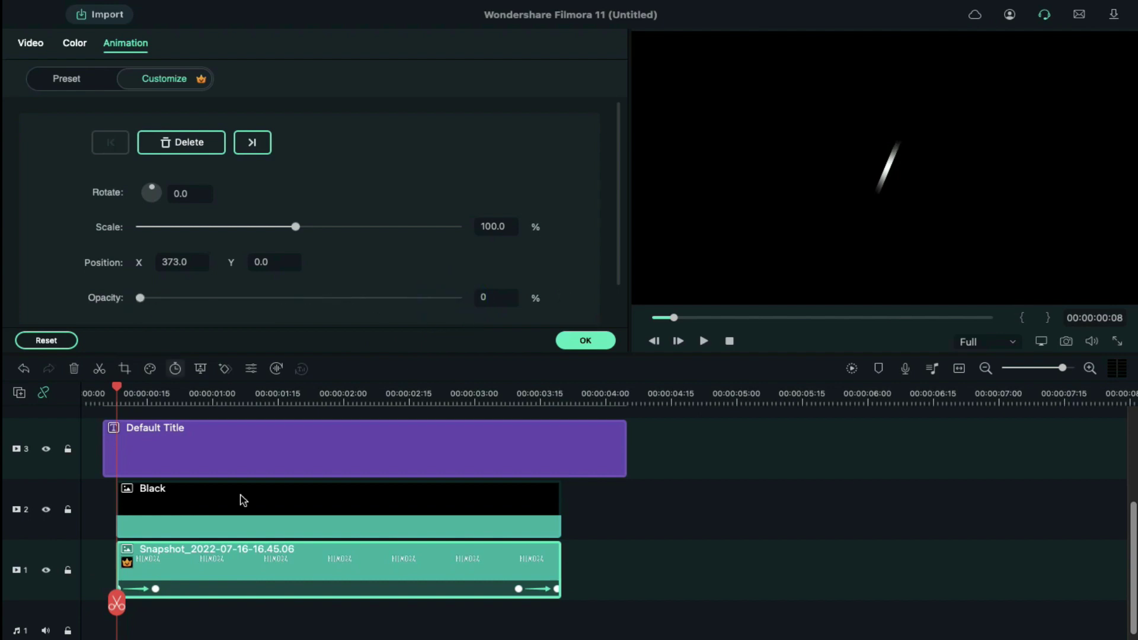
- Export the video as 01.mp4
{"action": "left_click", "coordinate": [606, 346]}
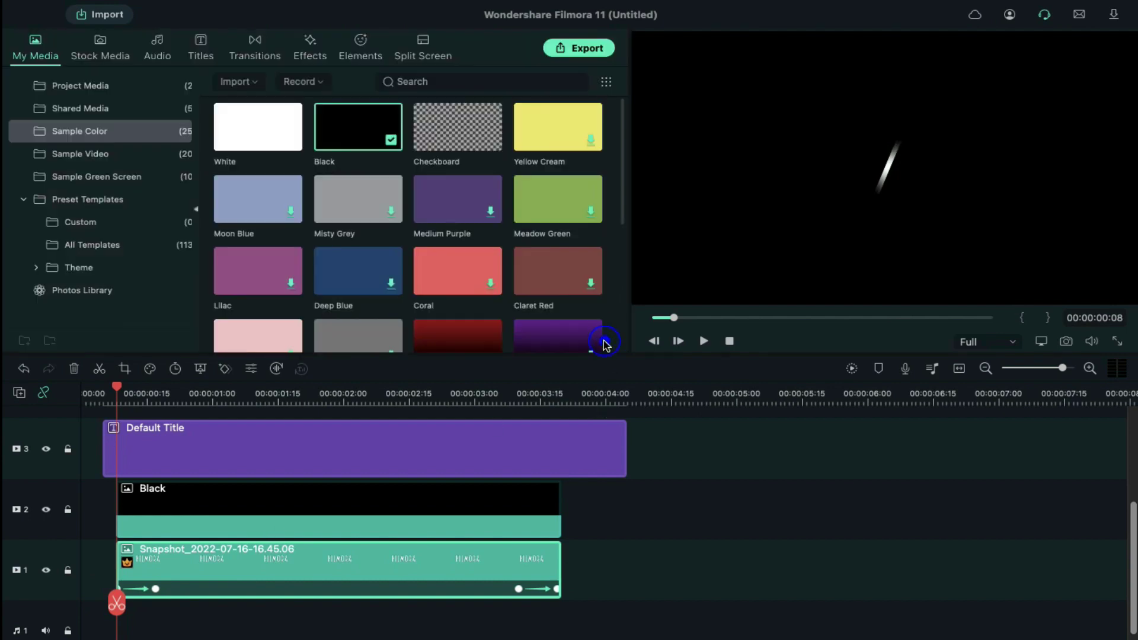
{"action": "left_click", "coordinate": [588, 48]}
{"action": "triple_click", "coordinate": [610, 234]}
{"action": "type", "text": "01"}
{"action": "left_click", "coordinate": [835, 567]}
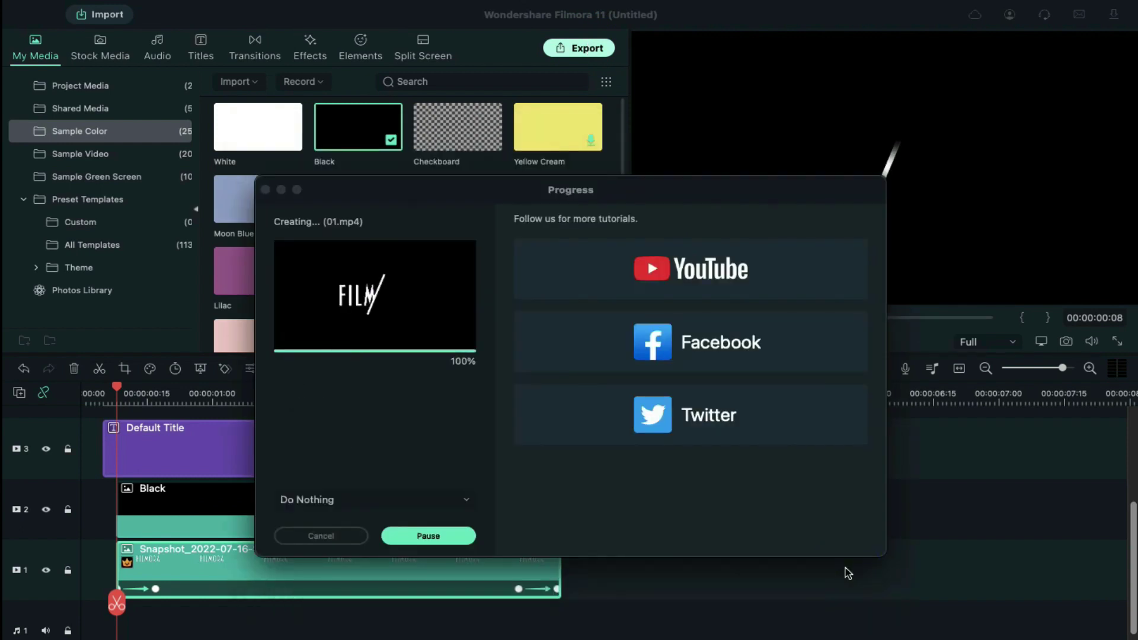
- Move all clips up one track and put the red FILMORA snapshot on track 1, trimmed to match
{"action": "left_click_drag", "start_coordinate": [623, 420], "coordinate": [485, 565]}
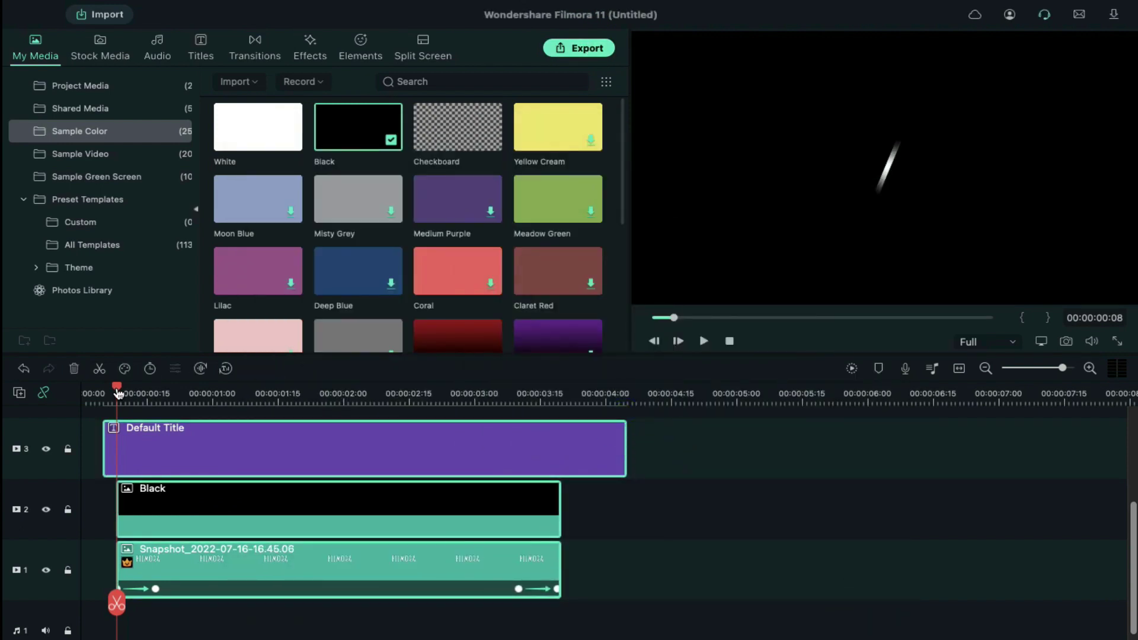
{"action": "left_click_drag", "start_coordinate": [118, 393], "coordinate": [103, 394]}
{"action": "left_click", "coordinate": [240, 586]}
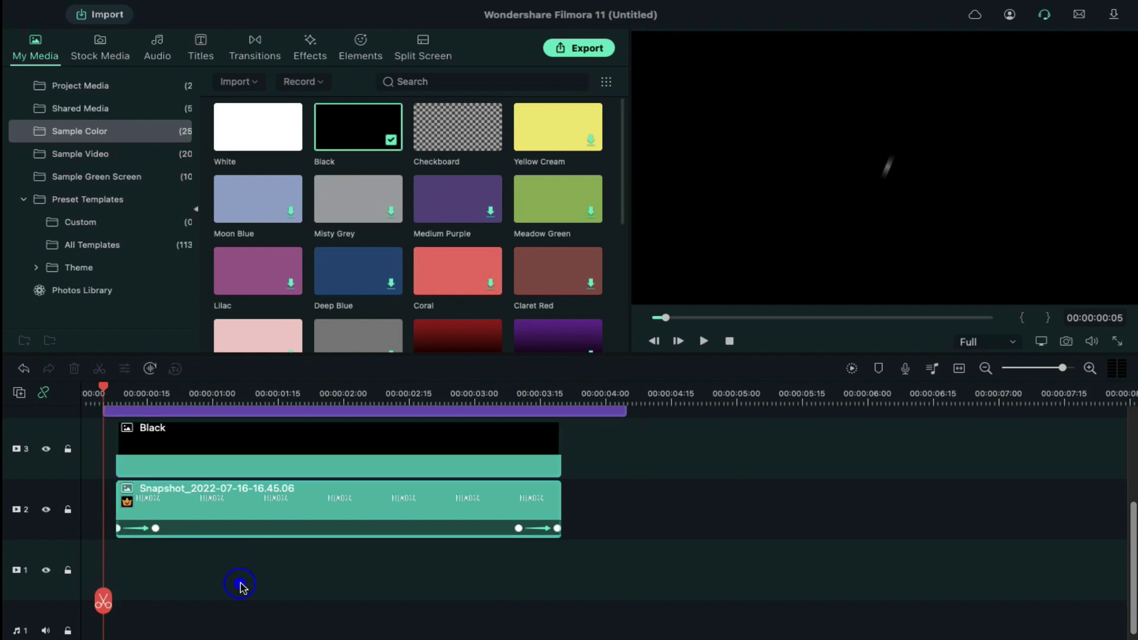
{"action": "left_click", "coordinate": [77, 86]}
{"action": "left_click_drag", "start_coordinate": [441, 131], "coordinate": [120, 590]}
{"action": "left_click_drag", "start_coordinate": [772, 571], "coordinate": [562, 572]}
{"action": "left_click", "coordinate": [240, 448]}
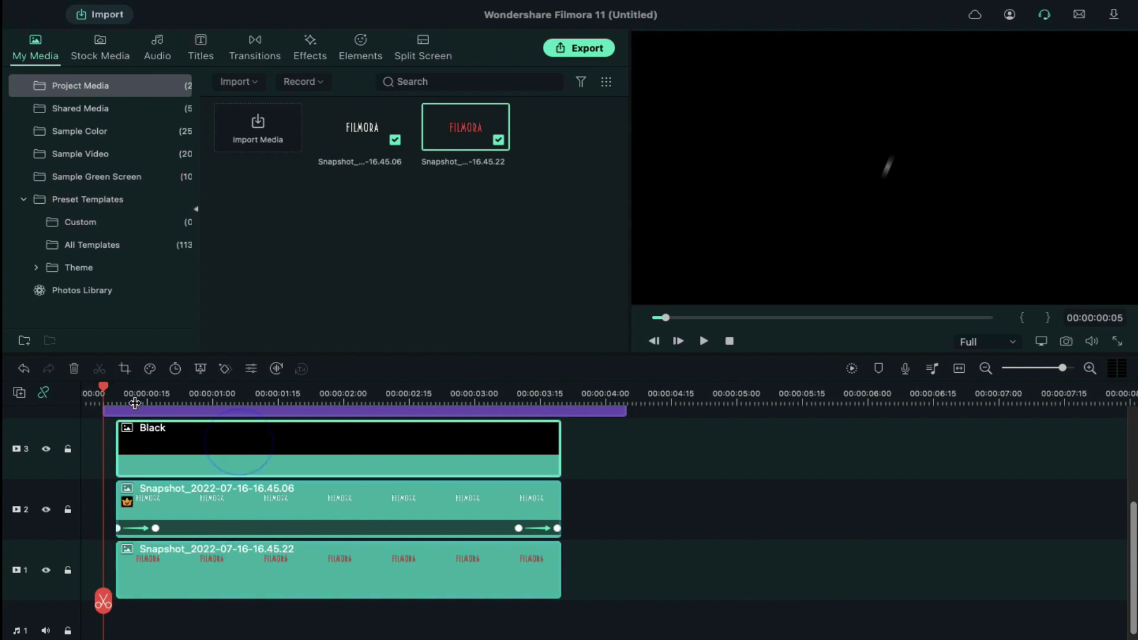
- Move the black matte over the title's left side and hide the white title track
{"action": "double_click", "coordinate": [220, 450]}
{"action": "left_click_drag", "start_coordinate": [1068, 265], "coordinate": [800, 180]}
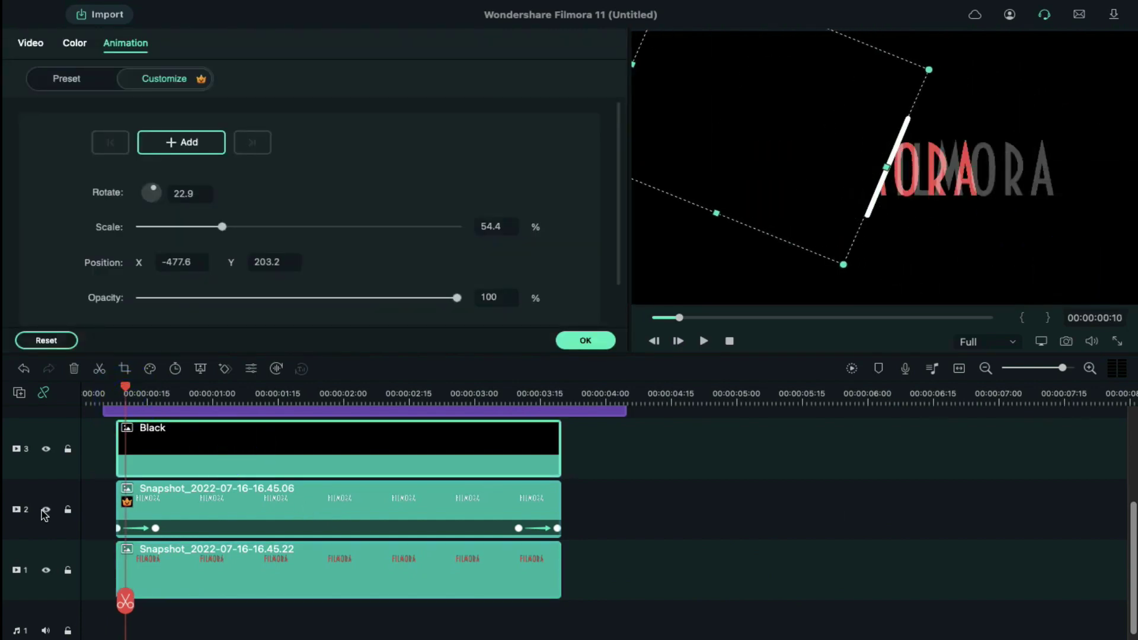
{"action": "left_click", "coordinate": [45, 509]}
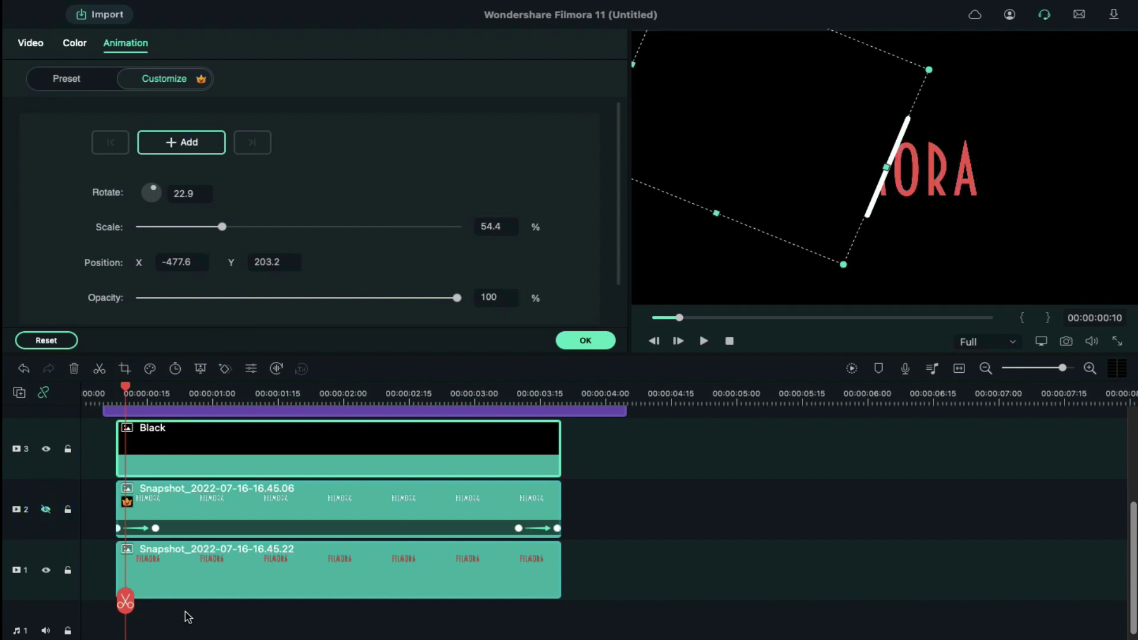
- Keyframe the red title to slide left in at 00:00:00:08 and slide off frame after 00:00:03:09
{"action": "left_click", "coordinate": [180, 580]}
{"action": "left_click", "coordinate": [117, 388]}
{"action": "left_click_drag", "start_coordinate": [177, 262], "coordinate": [6, 231]}
{"action": "left_click", "coordinate": [156, 392]}
{"action": "left_click", "coordinate": [564, 262]}
{"action": "left_click", "coordinate": [514, 396]}
{"action": "left_click", "coordinate": [558, 396]}
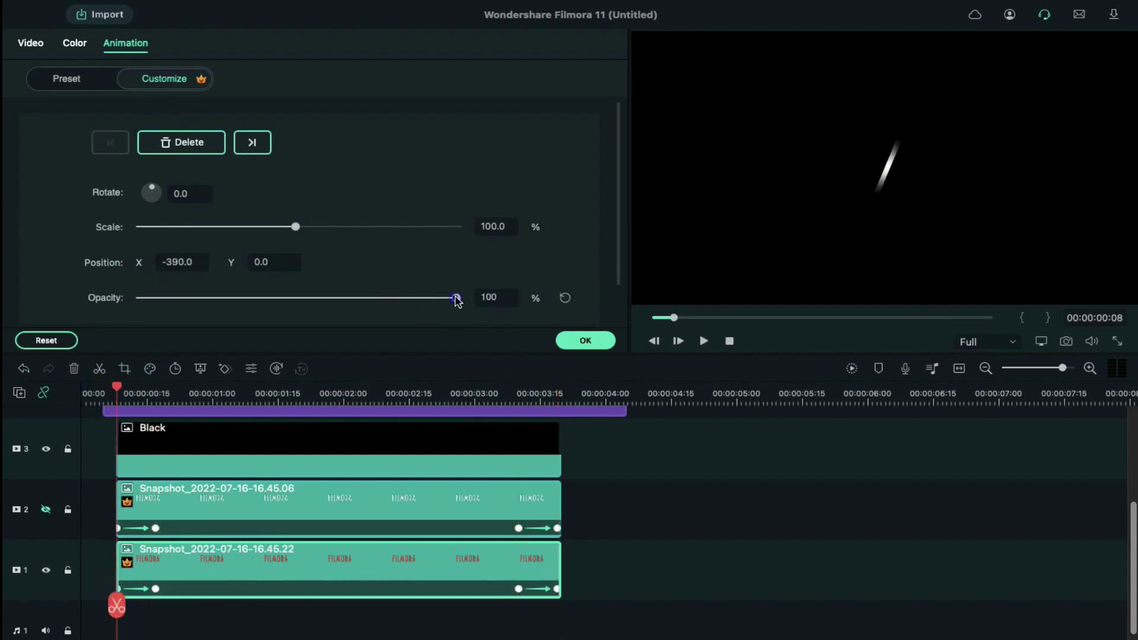
- Export the red-half animation as 02 and select every clip on the timeline
{"action": "left_click", "coordinate": [585, 341]}
{"action": "left_click", "coordinate": [579, 47]}
{"action": "type", "text": "02"}
{"action": "left_click", "coordinate": [843, 563]}
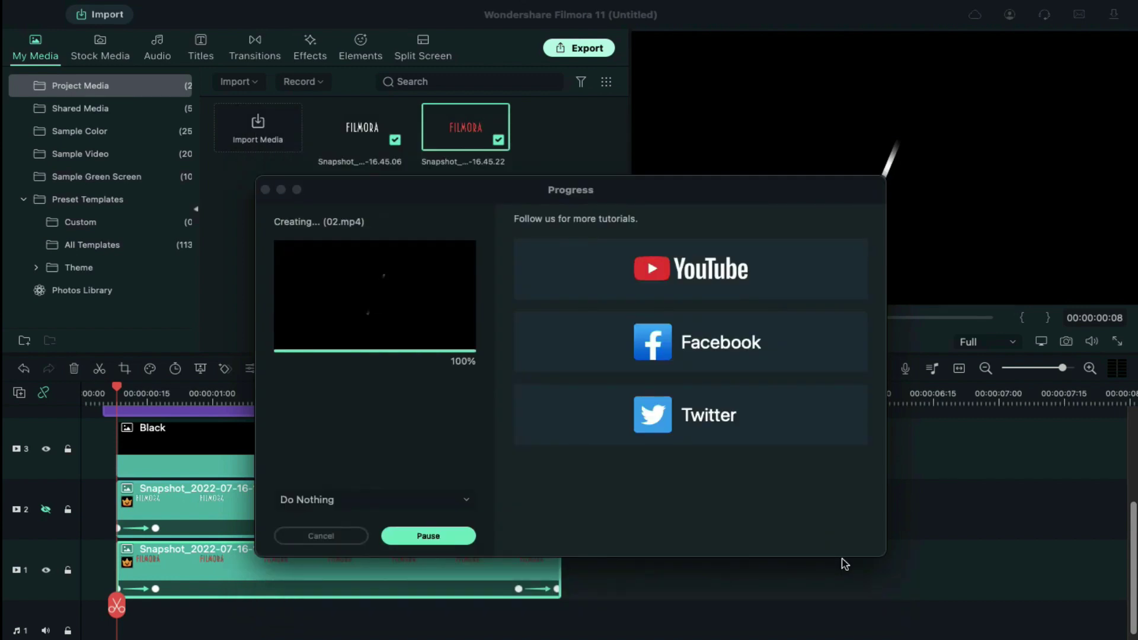
{"action": "key", "text": "ctrl+a"}
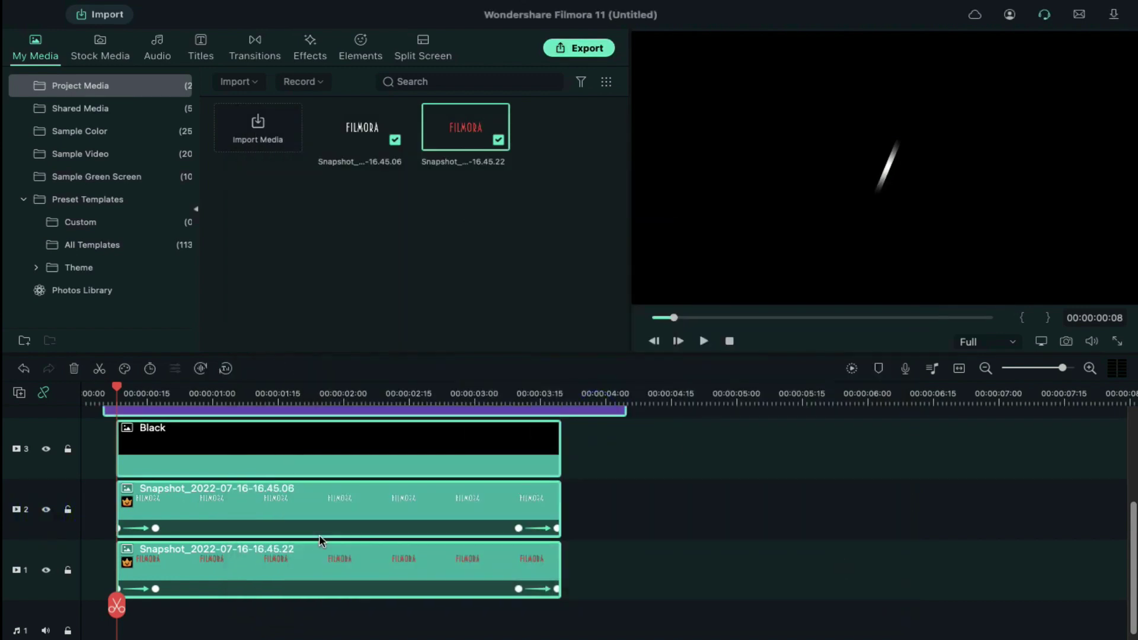
- Clear the timeline and import the 01, 02 and My Video 2 videos from Slide Mask
{"action": "key", "text": "Delete"}
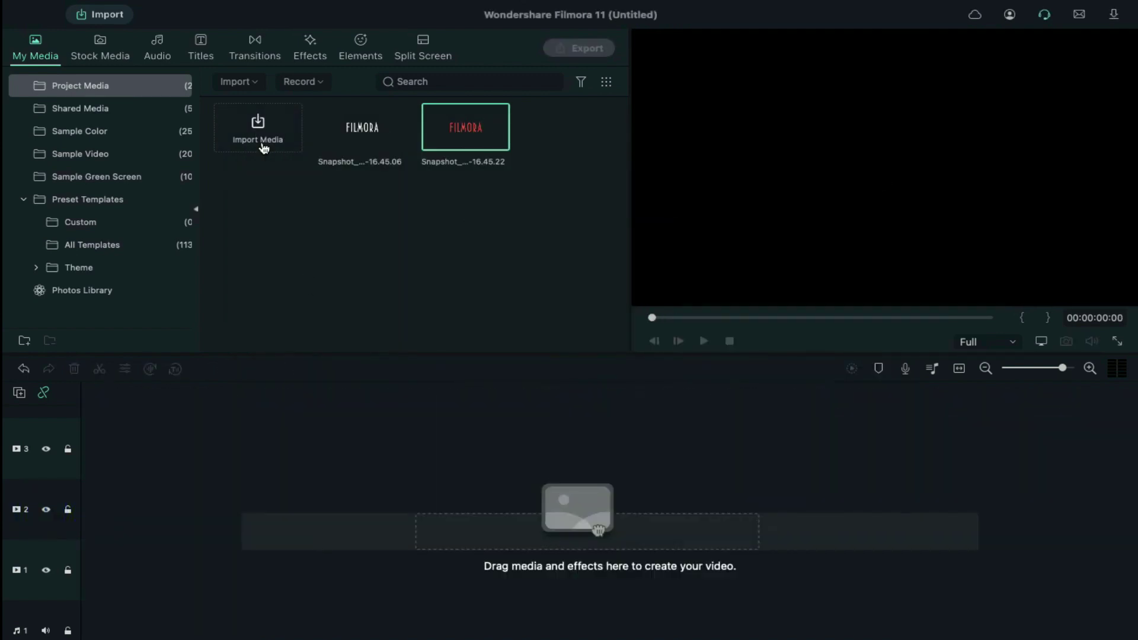
{"action": "left_click", "coordinate": [264, 143]}
{"action": "left_click_drag", "start_coordinate": [421, 349], "coordinate": [596, 282]}
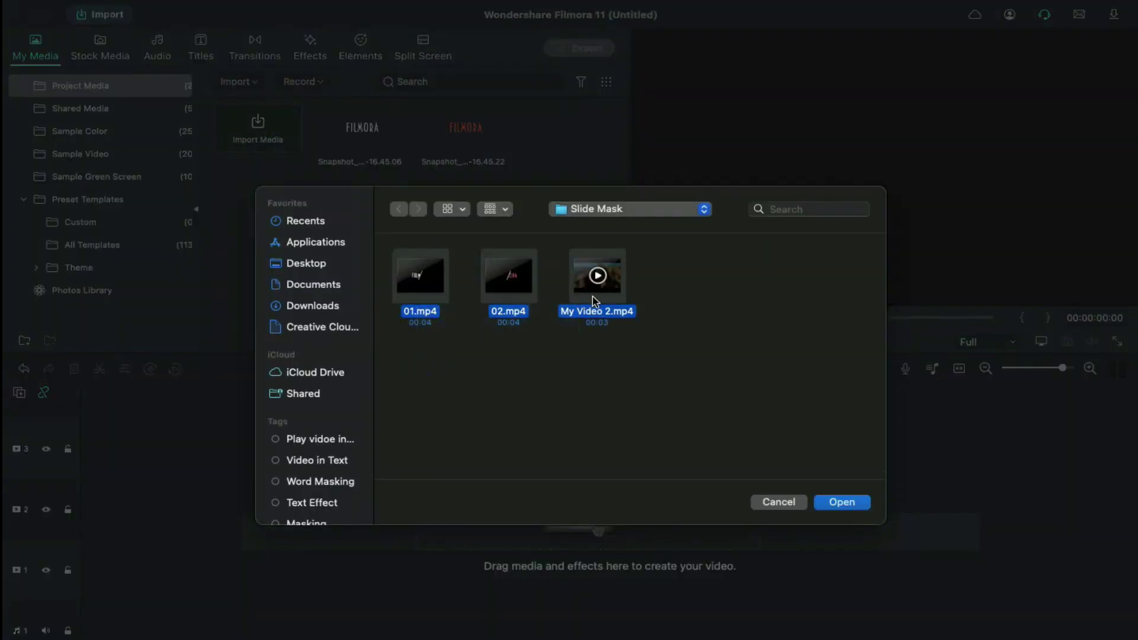
{"action": "left_click", "coordinate": [841, 502]}
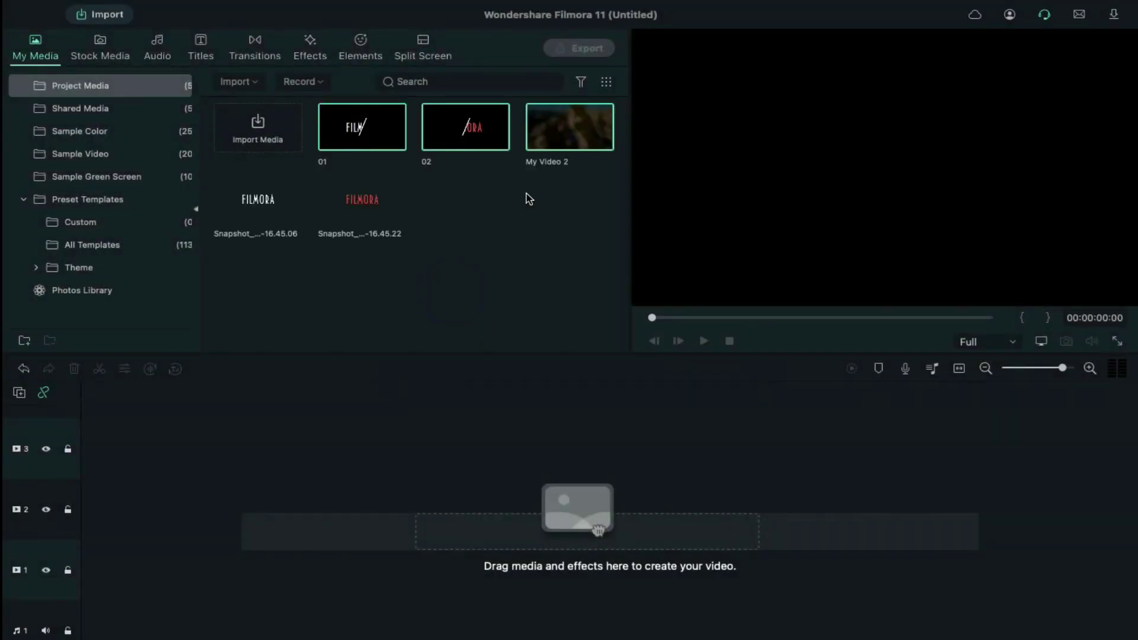
- Put My Video 2 on track 1 and clip 01 on track 2, then edit My Video 2's Uniform Speed duration
{"action": "left_click_drag", "start_coordinate": [566, 133], "coordinate": [89, 584]}
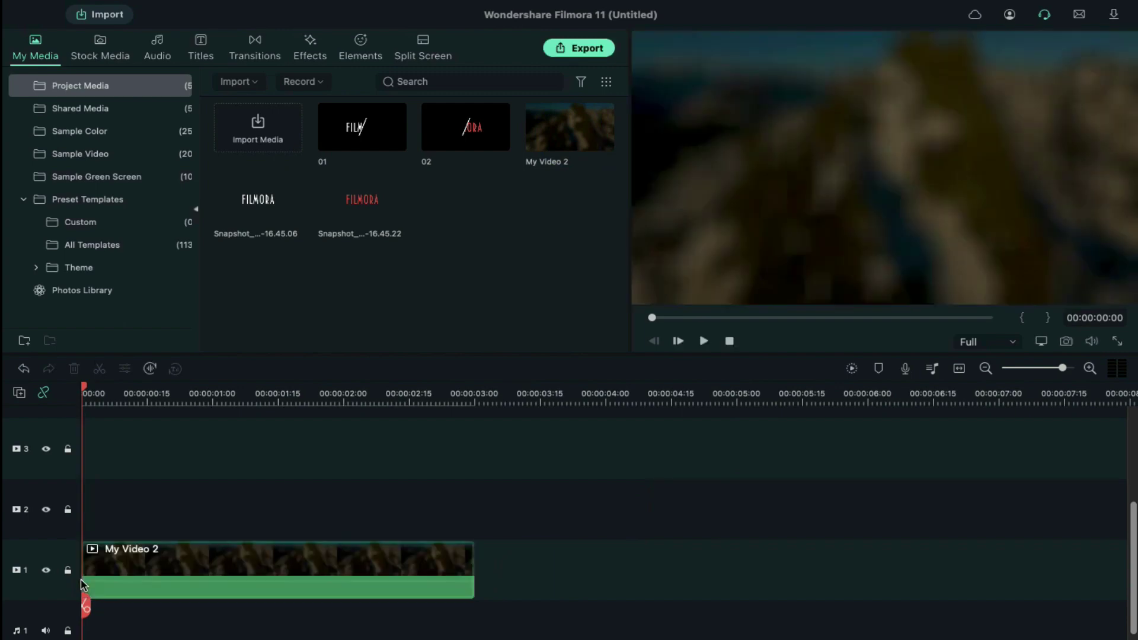
{"action": "left_click_drag", "start_coordinate": [362, 127], "coordinate": [83, 534]}
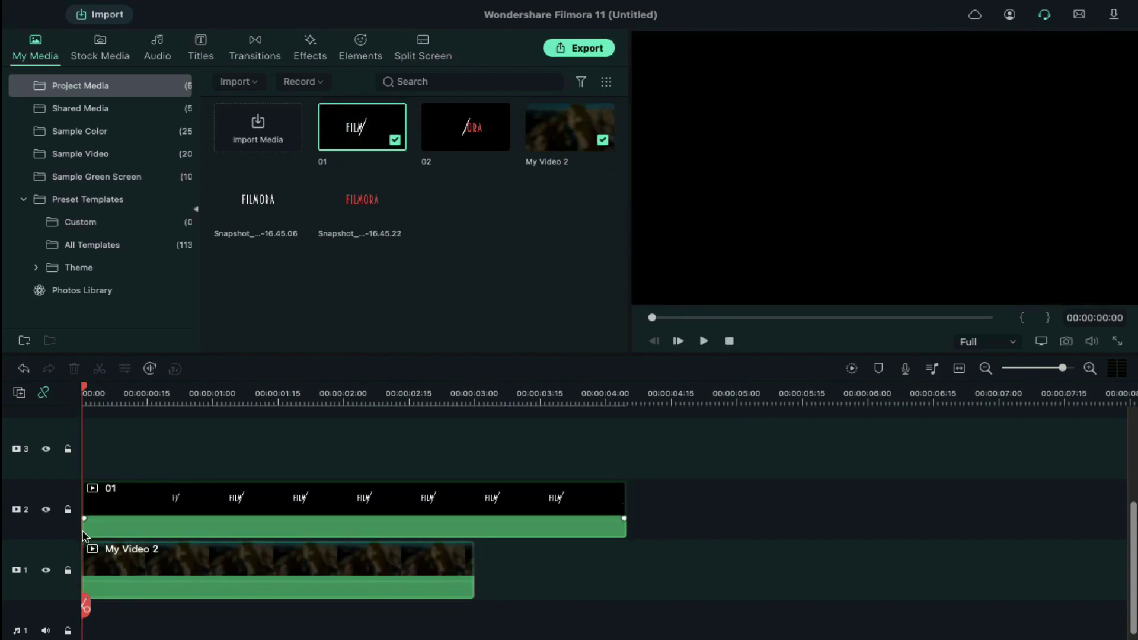
{"action": "left_click_drag", "start_coordinate": [465, 388], "coordinate": [606, 393]}
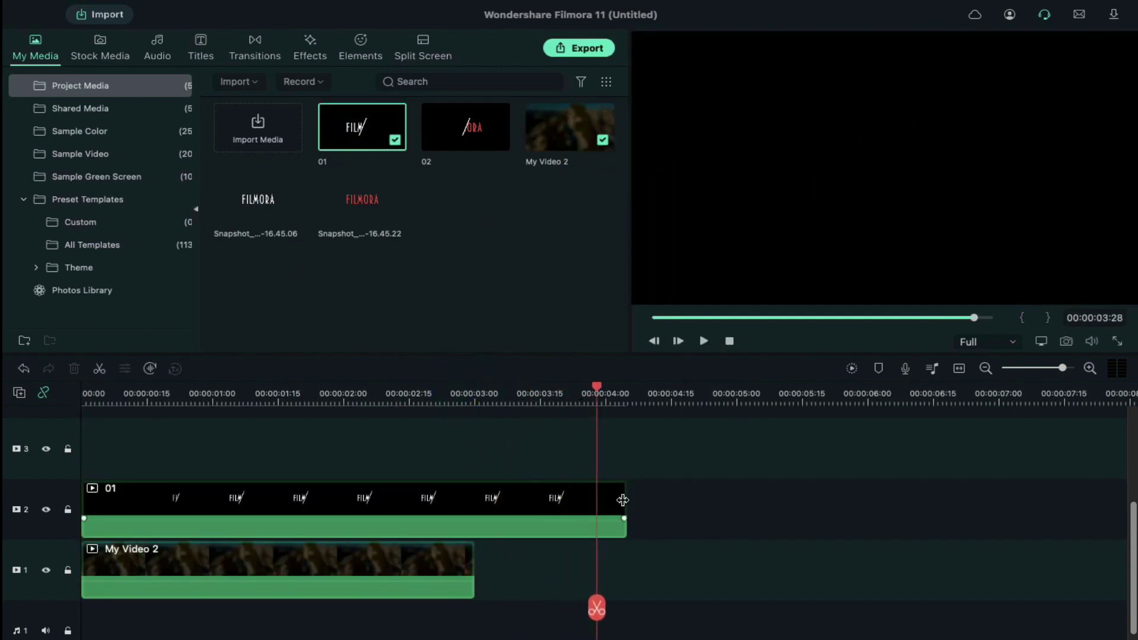
{"action": "right_click", "coordinate": [401, 563]}
{"action": "left_click", "coordinate": [461, 305]}
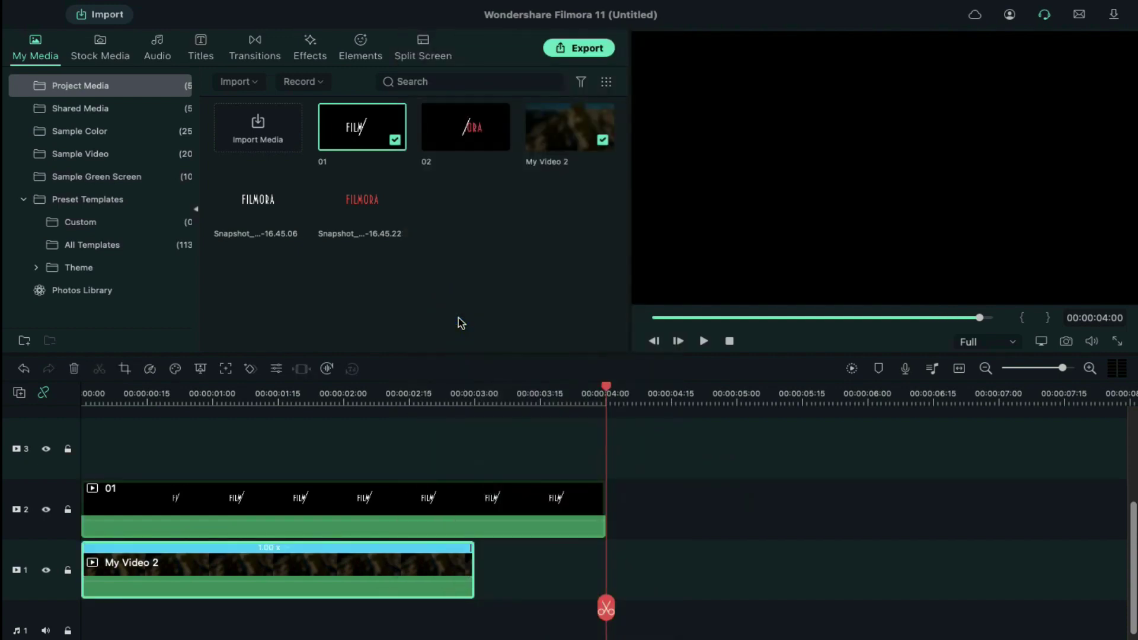
{"action": "left_click", "coordinate": [125, 369]}
{"action": "left_click", "coordinate": [190, 384]}
{"action": "left_click", "coordinate": [187, 149]}
- Set My Video 2's duration to 4 seconds and give clip 01 the Lighten blending mode
{"action": "type", "text": "4"}
{"action": "key", "text": "Return"}
{"action": "left_click", "coordinate": [325, 393]}
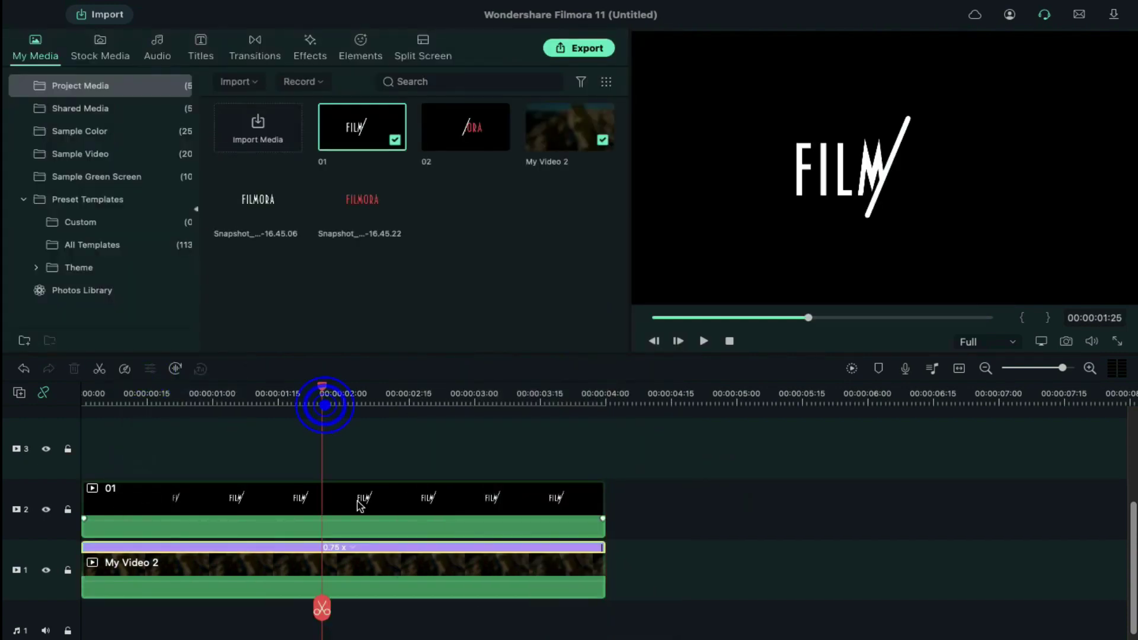
{"action": "left_click", "coordinate": [359, 503]}
{"action": "left_click", "coordinate": [31, 44]}
{"action": "left_click", "coordinate": [241, 253]}
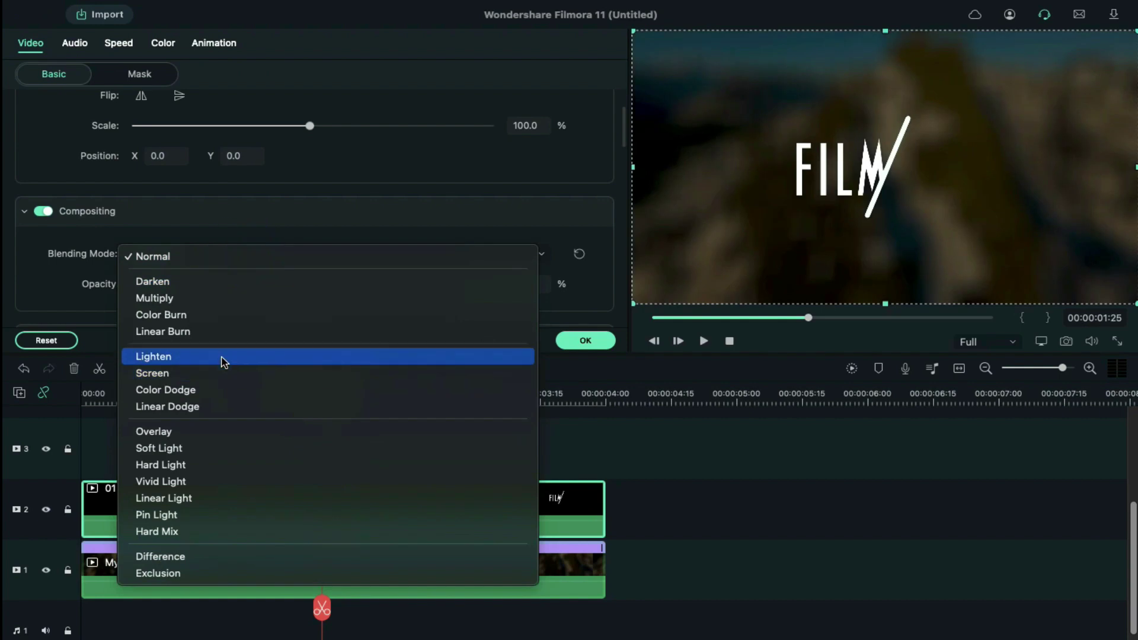
{"action": "left_click", "coordinate": [223, 358]}
{"action": "left_click", "coordinate": [584, 341]}
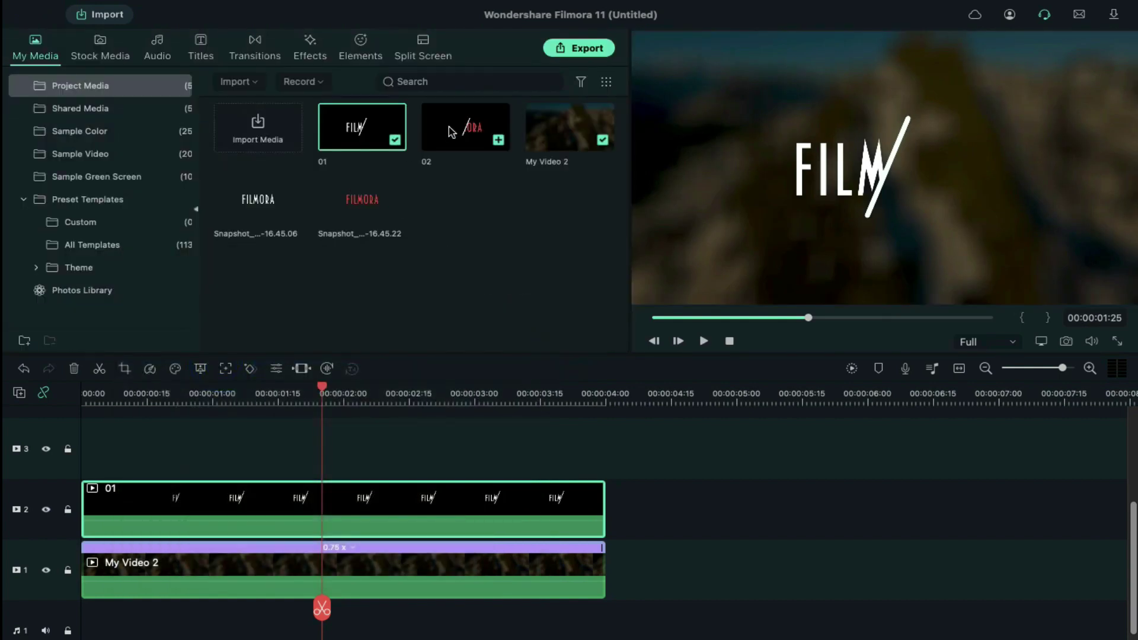
- Place clip 02 on track 3, trim it to end at 00:00:04:00, and blend it with Lighten
{"action": "left_click_drag", "start_coordinate": [303, 347], "coordinate": [89, 442]}
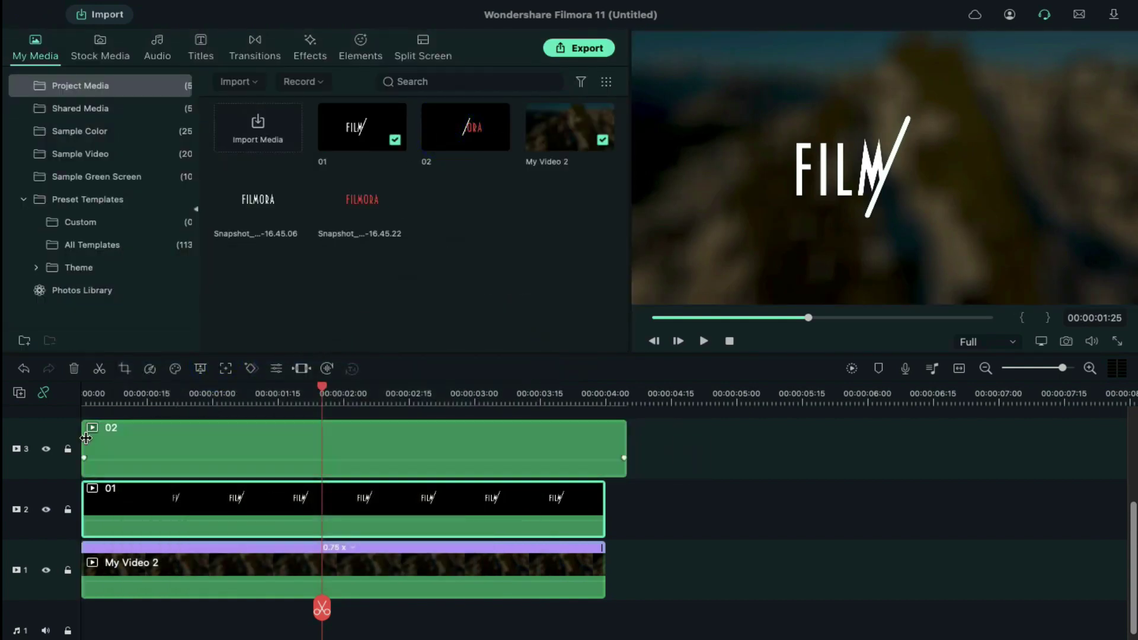
{"action": "left_click_drag", "start_coordinate": [618, 439], "coordinate": [603, 438]}
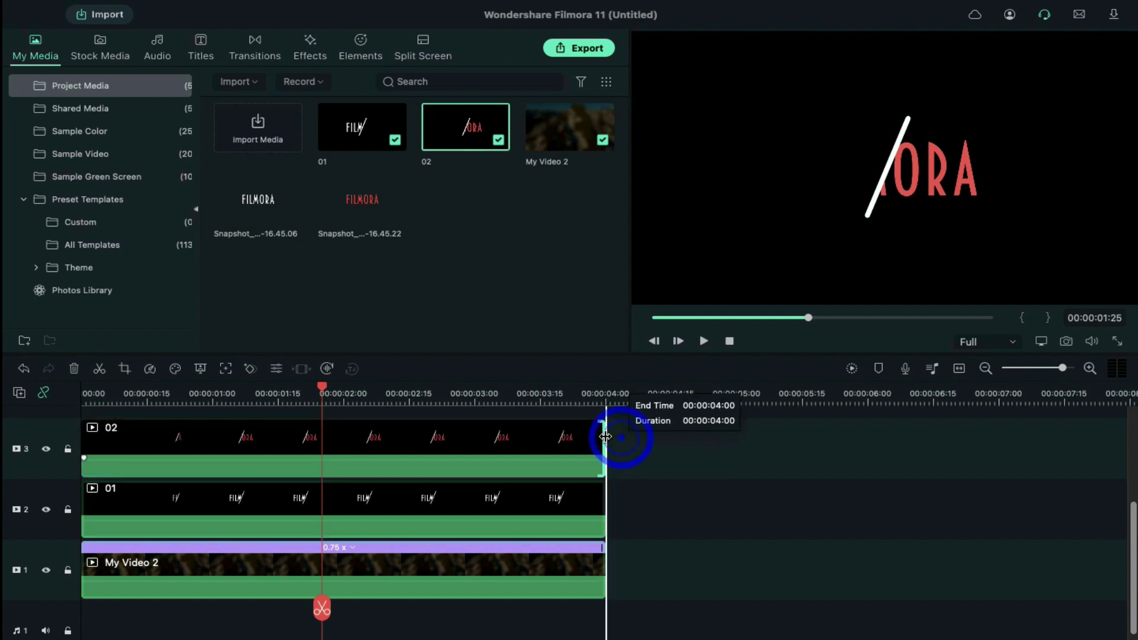
{"action": "double_click", "coordinate": [419, 453]}
{"action": "left_click", "coordinate": [300, 263]}
{"action": "left_click", "coordinate": [271, 353]}
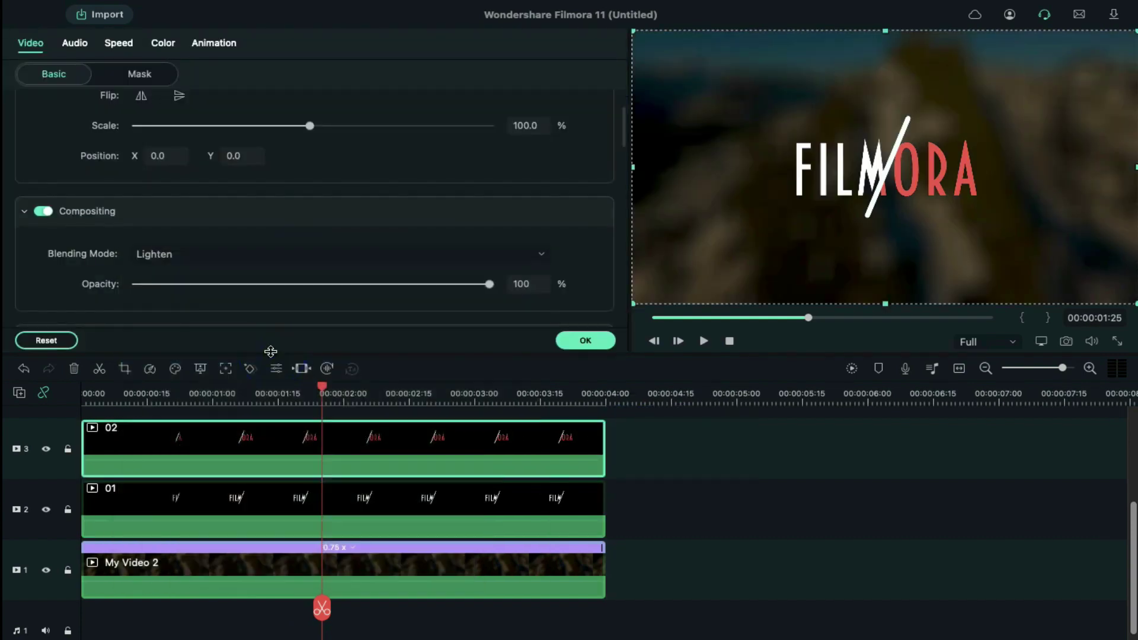
{"action": "left_click", "coordinate": [118, 394]}
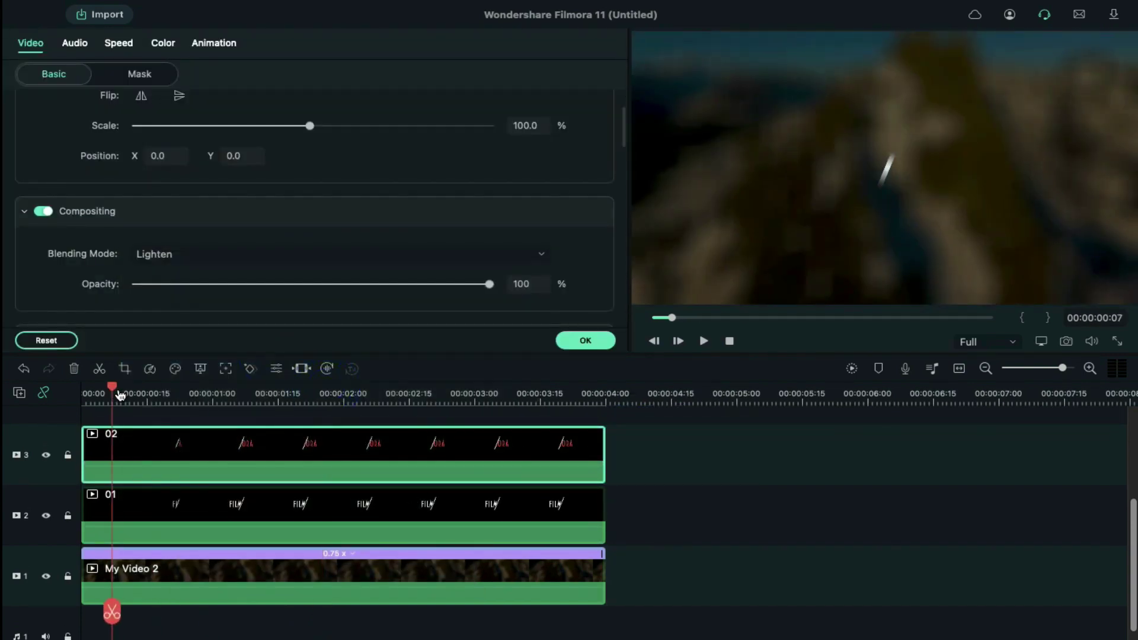
- Add a short Element Motion Shape 3 burst clip at the start of track 4
{"action": "left_click", "coordinate": [584, 341]}
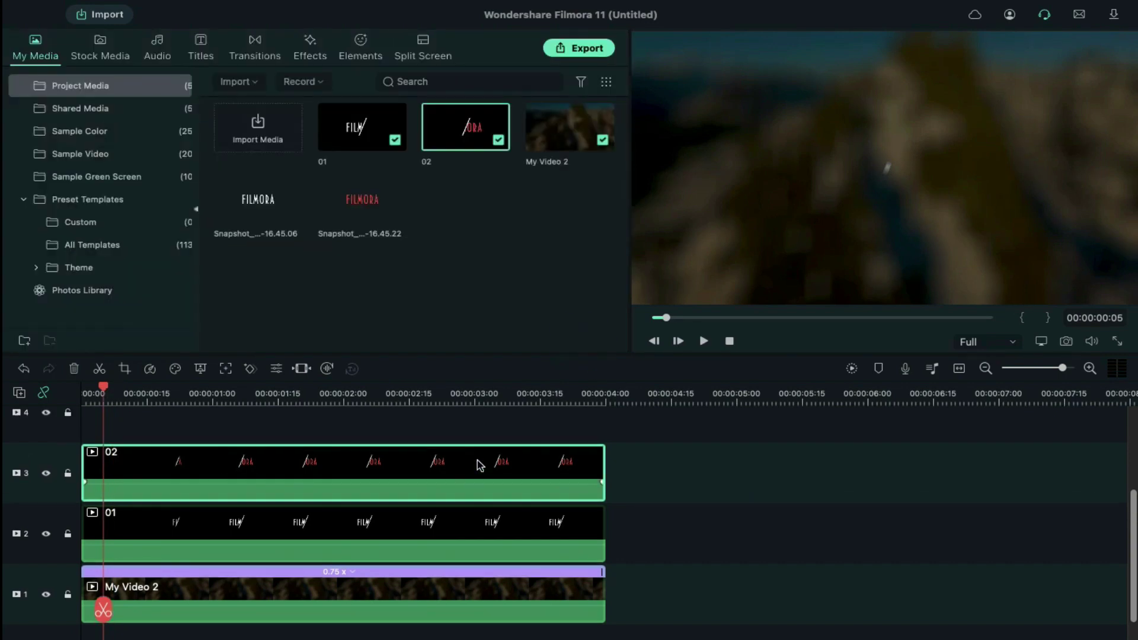
{"action": "left_click", "coordinate": [365, 56]}
{"action": "left_click_drag", "start_coordinate": [257, 213], "coordinate": [102, 425]}
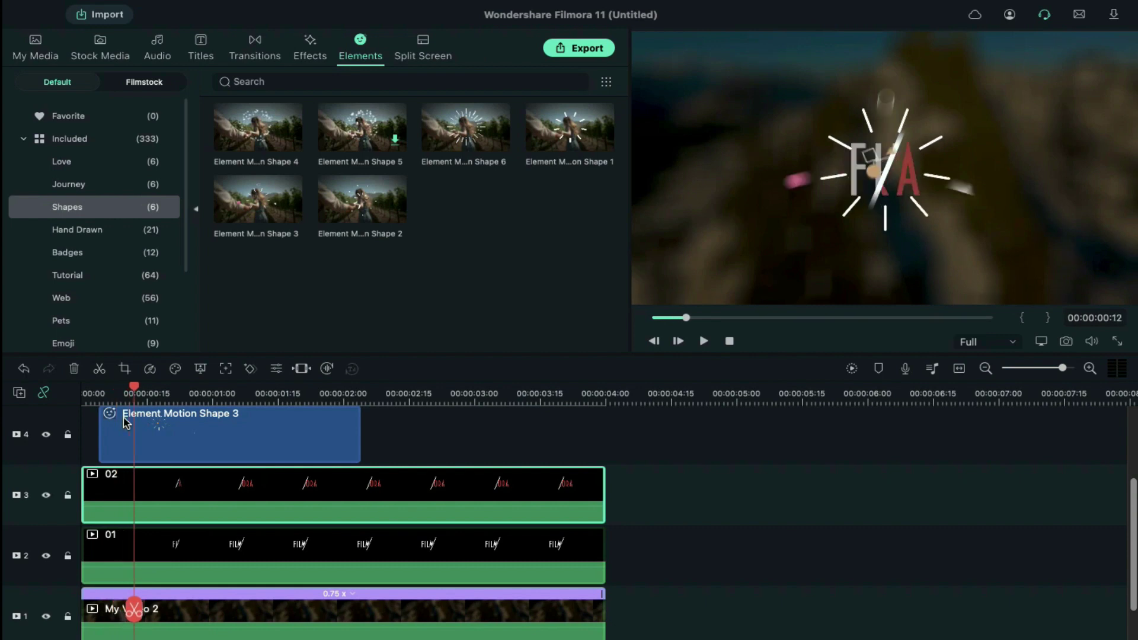
{"action": "left_click_drag", "start_coordinate": [353, 431], "coordinate": [141, 433]}
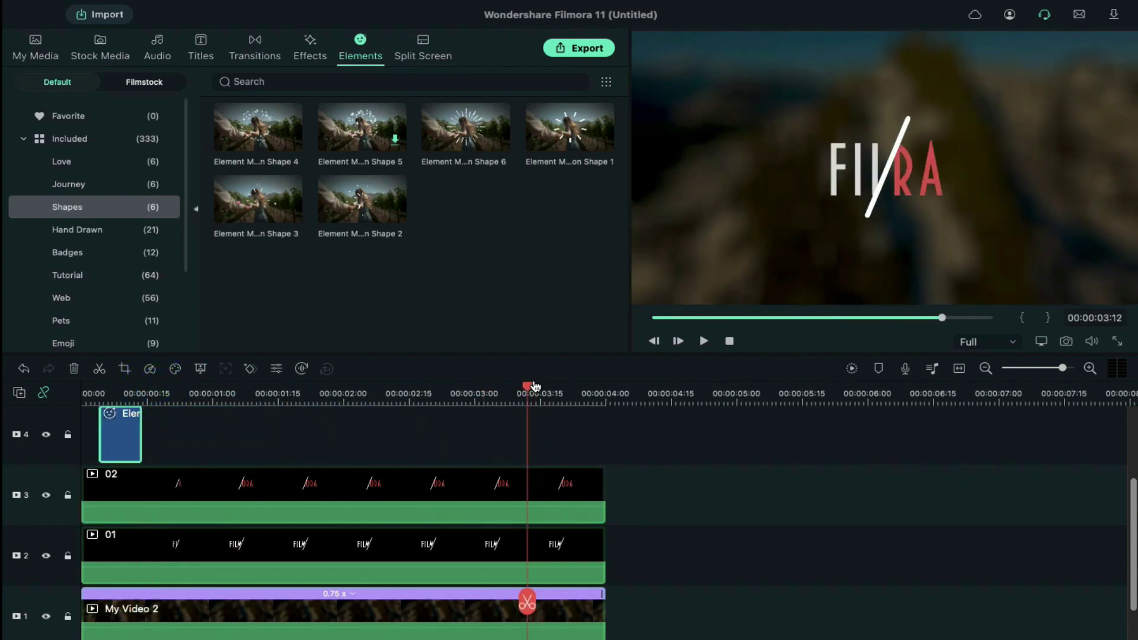
- Paste a second burst copy near 00:00:03:14 and render a timeline preview
{"action": "key", "text": "ctrl+v"}
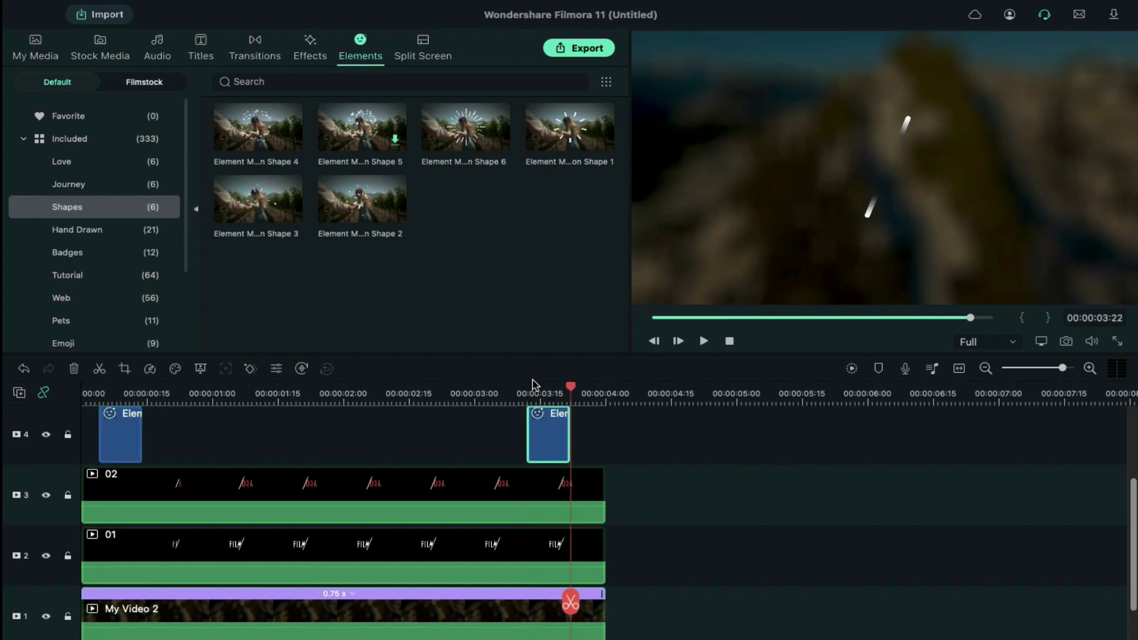
{"action": "left_click_drag", "start_coordinate": [562, 403], "coordinate": [591, 392]}
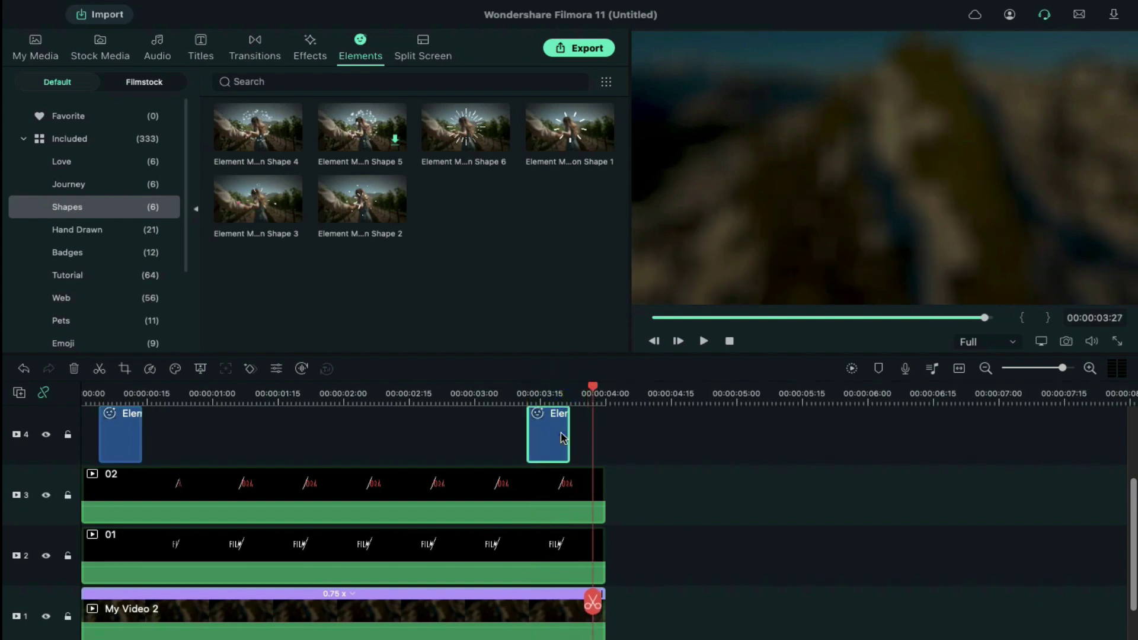
{"action": "left_click", "coordinate": [537, 402]}
{"action": "left_click", "coordinate": [852, 369]}
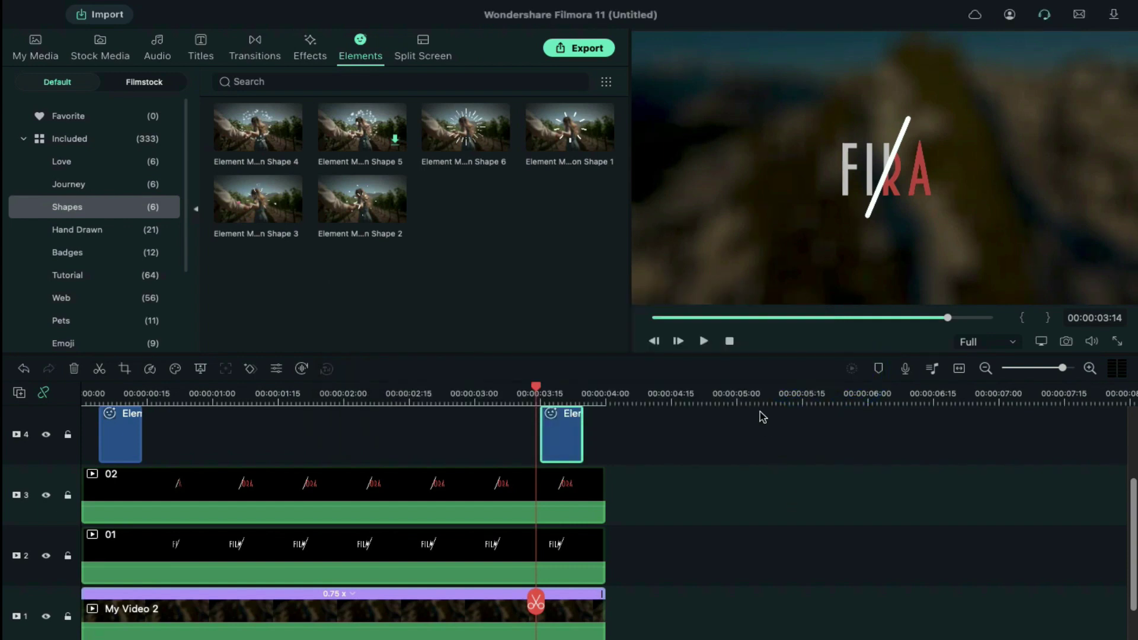
{"action": "left_click", "coordinate": [731, 342]}
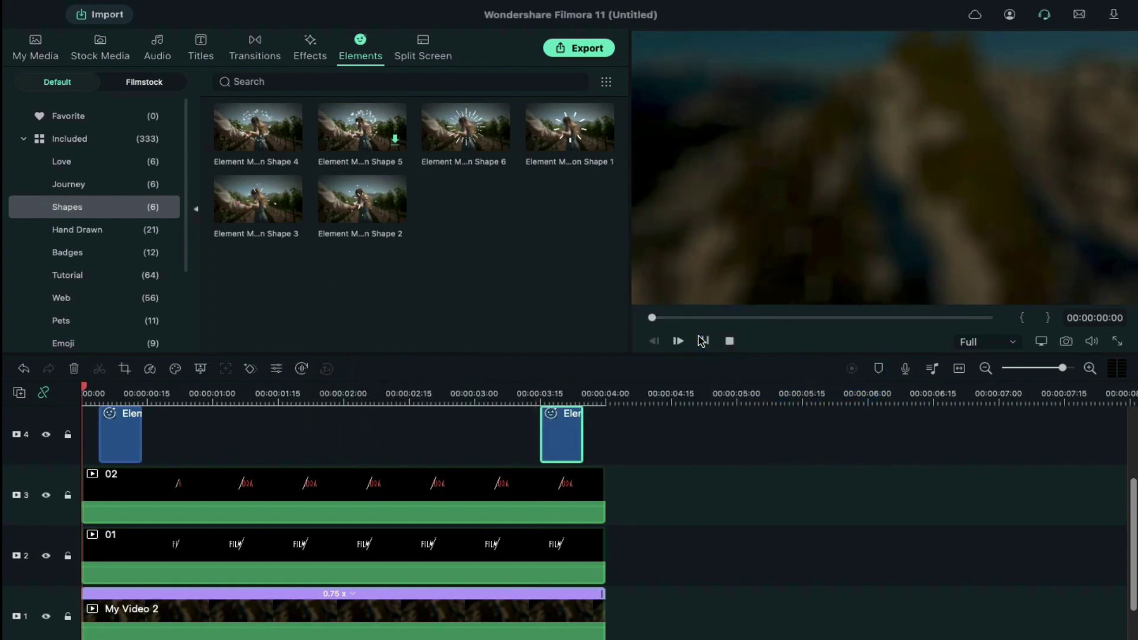